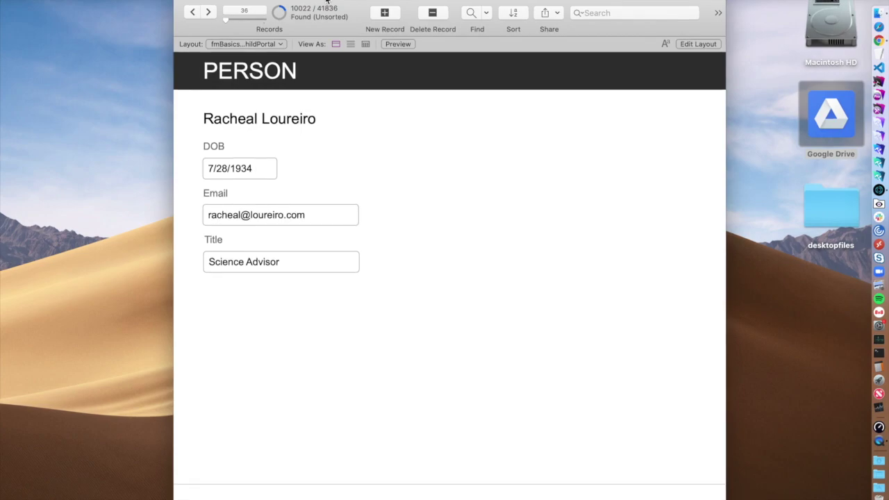
Step: Put the Person layout into Layout mode to edit its design
drag(327, 8, 285, 10)
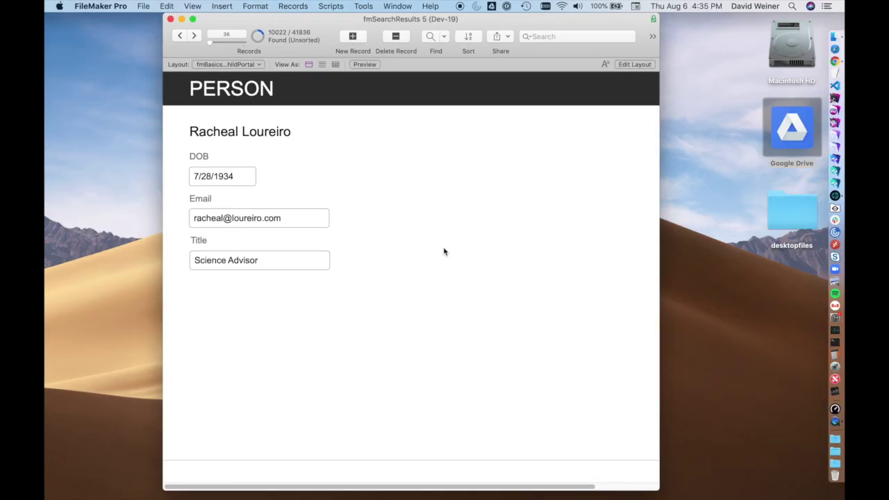
click(444, 252)
key(super+l)
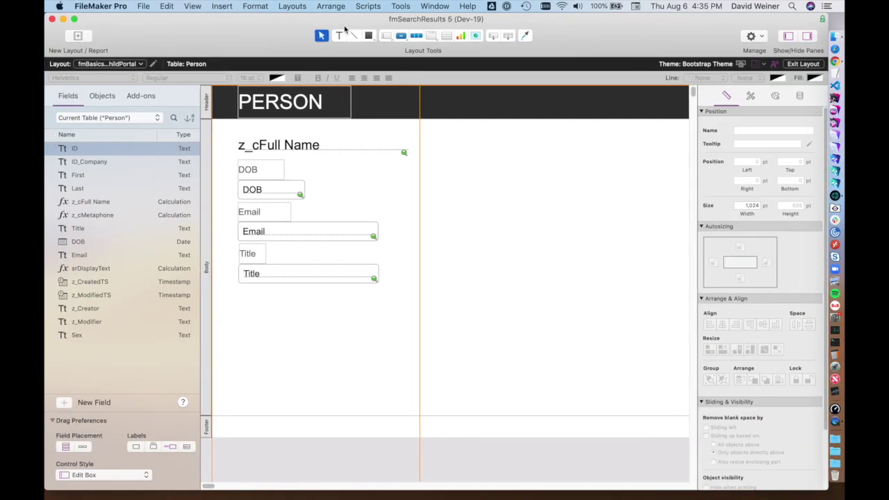
key(super+shift+d)
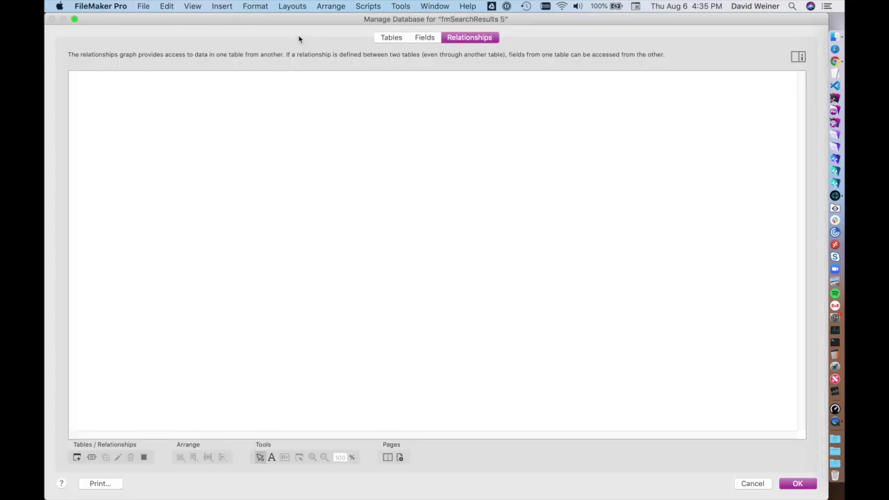
scroll(532, 295, down, 3)
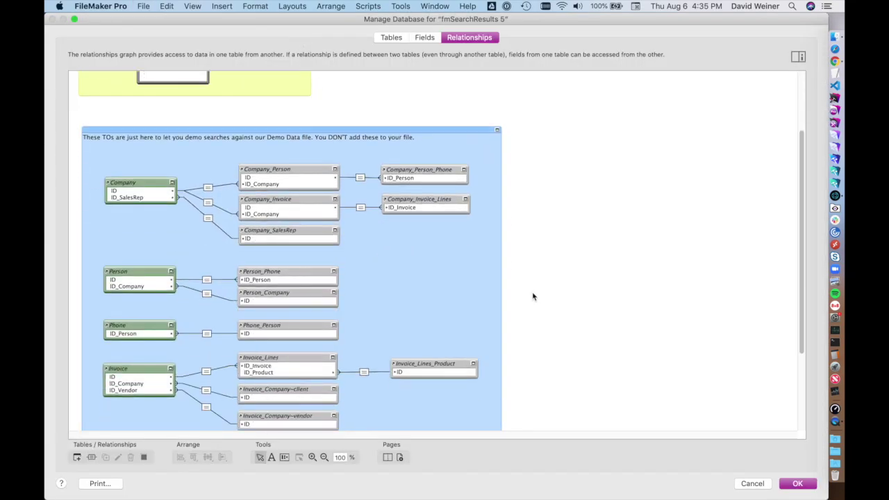
scroll(533, 297, down, 3)
click(132, 204)
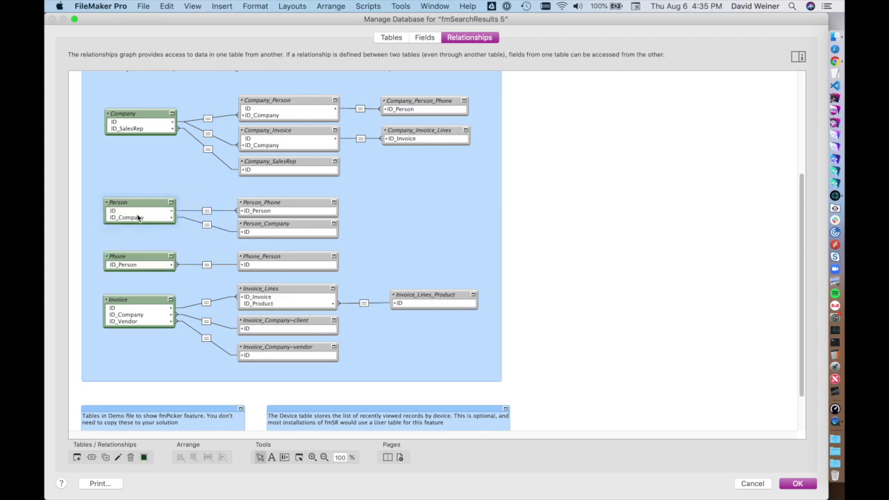
click(284, 203)
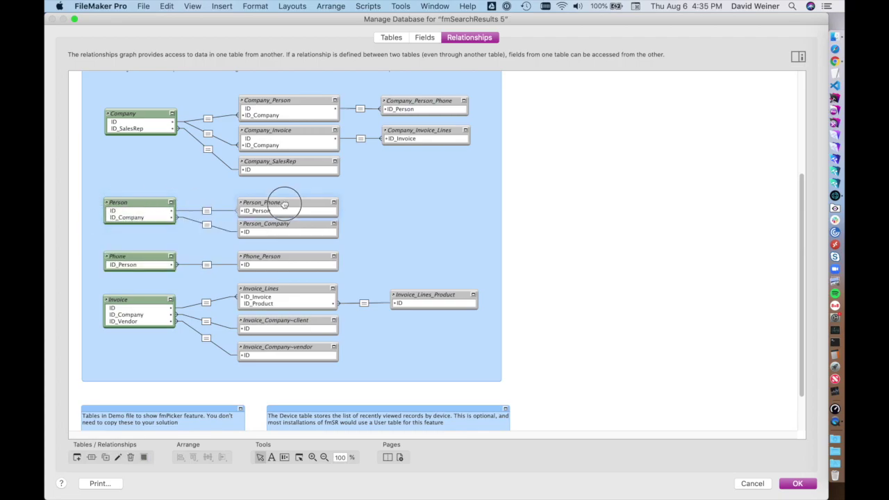
click(207, 213)
double_click(207, 214)
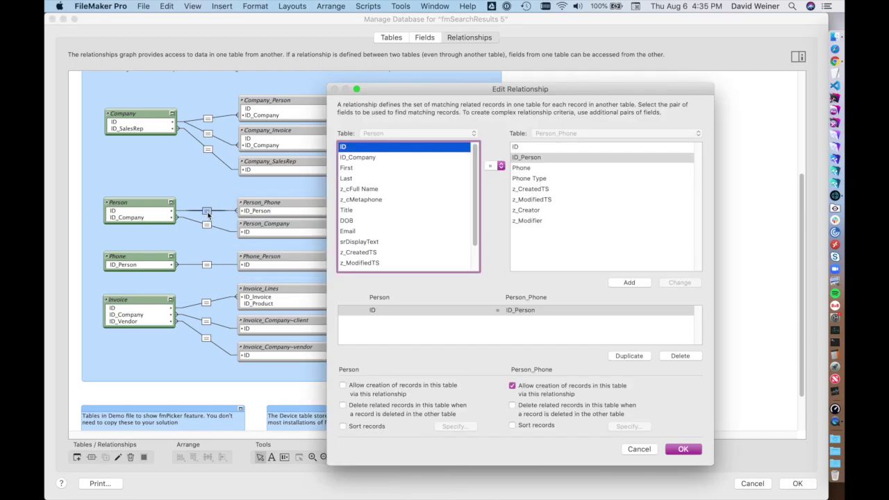
click(680, 450)
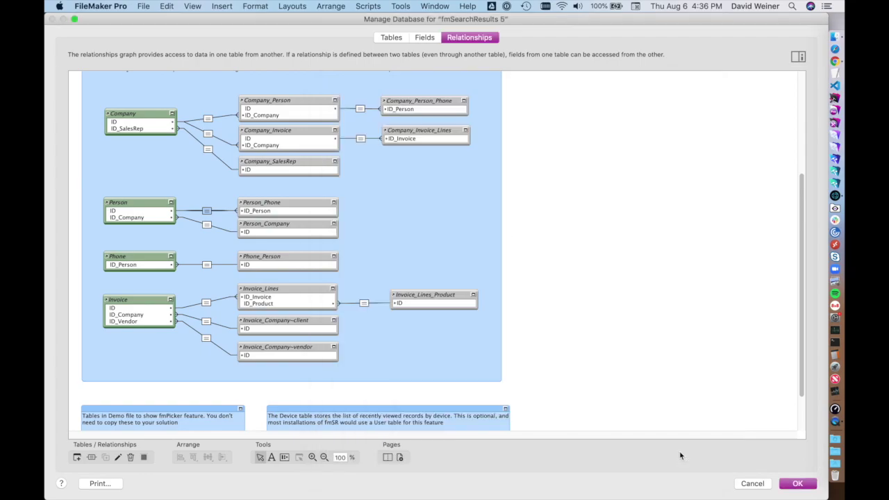
click(798, 483)
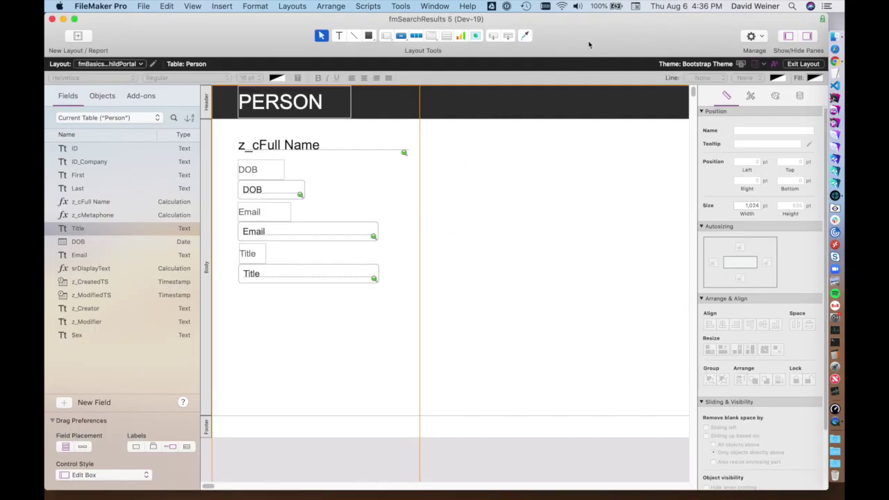
Step: Draw a portal below the Title field that shows Person_Phone records
click(447, 36)
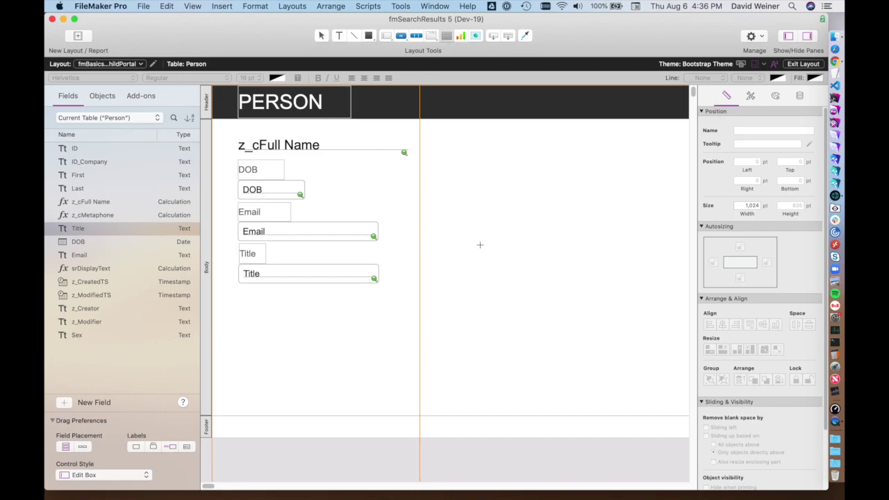
drag(239, 306, 481, 408)
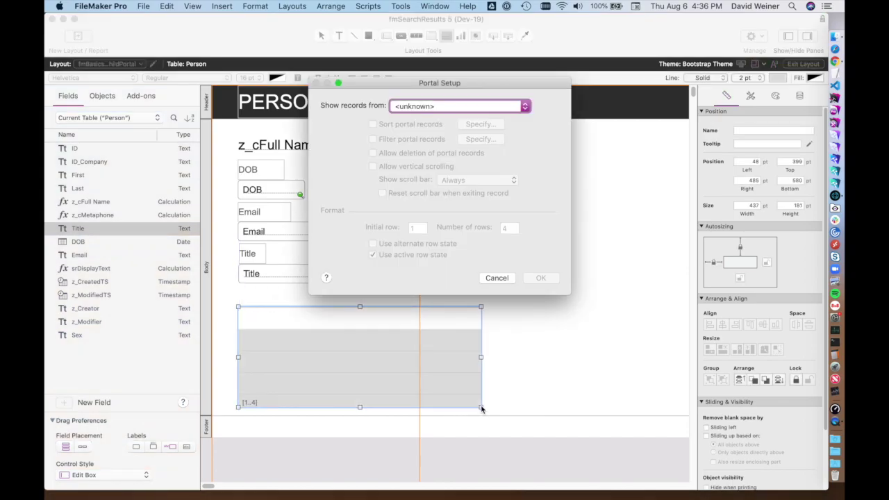
click(458, 107)
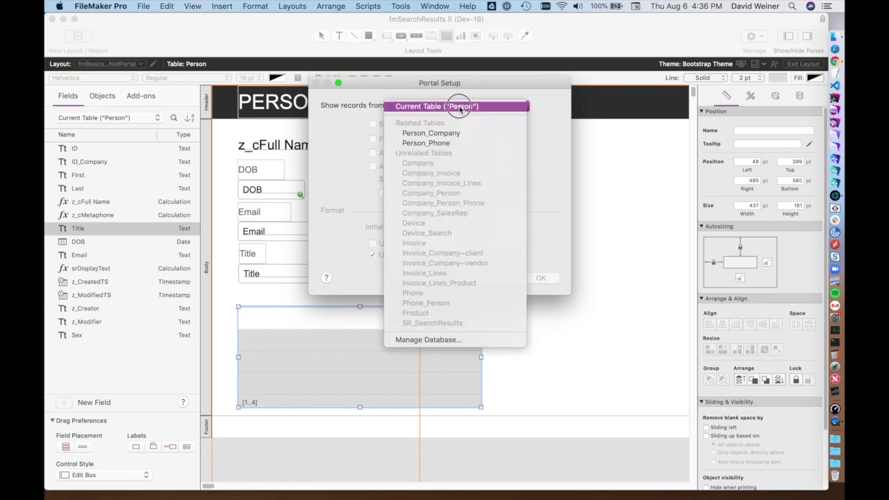
click(463, 143)
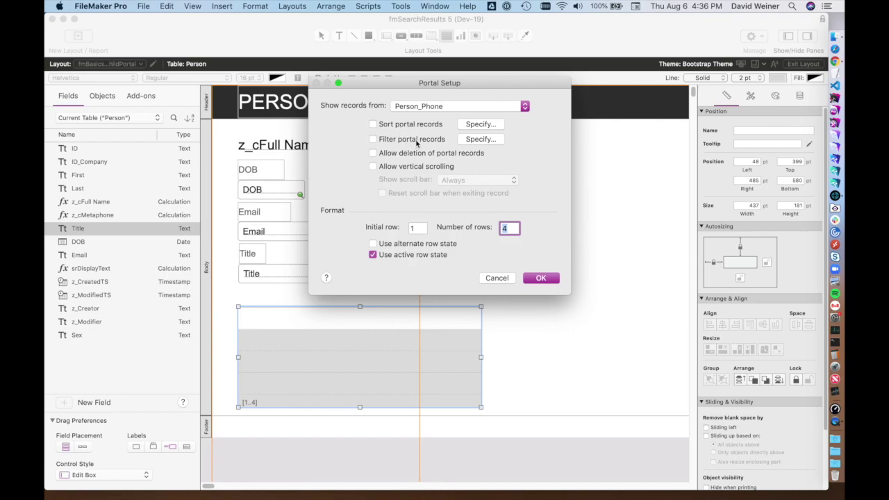
click(541, 279)
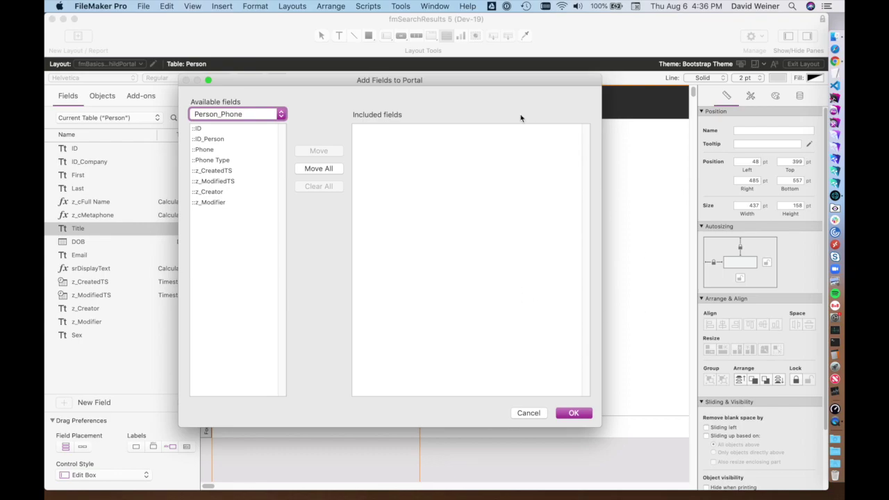
Step: Add the Phone Type and Phone fields to the Person_Phone portal
drag(485, 83, 546, 77)
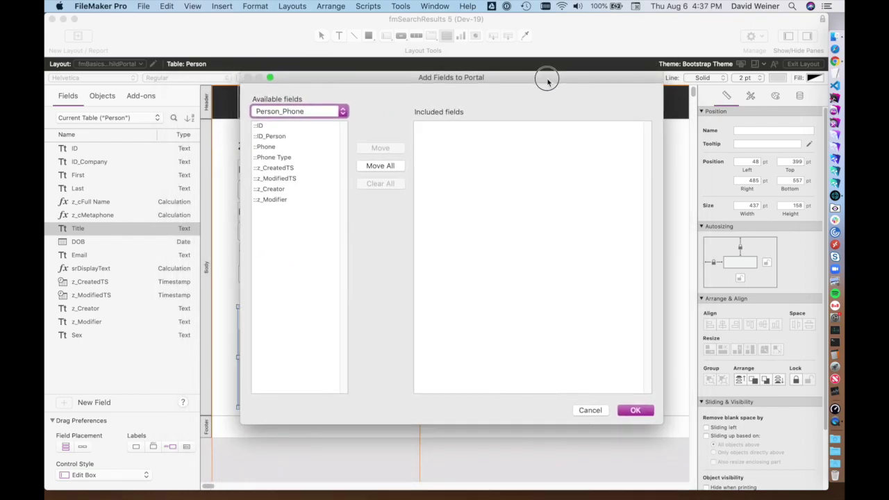
click(277, 158)
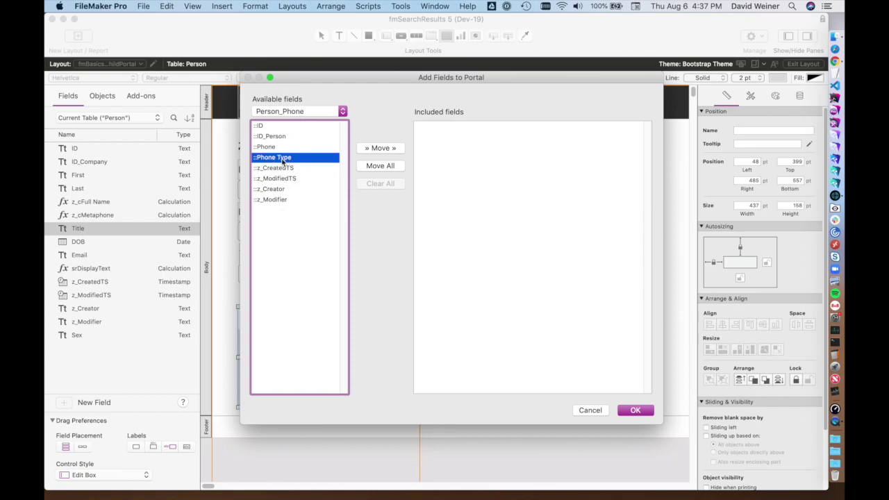
double_click(304, 161)
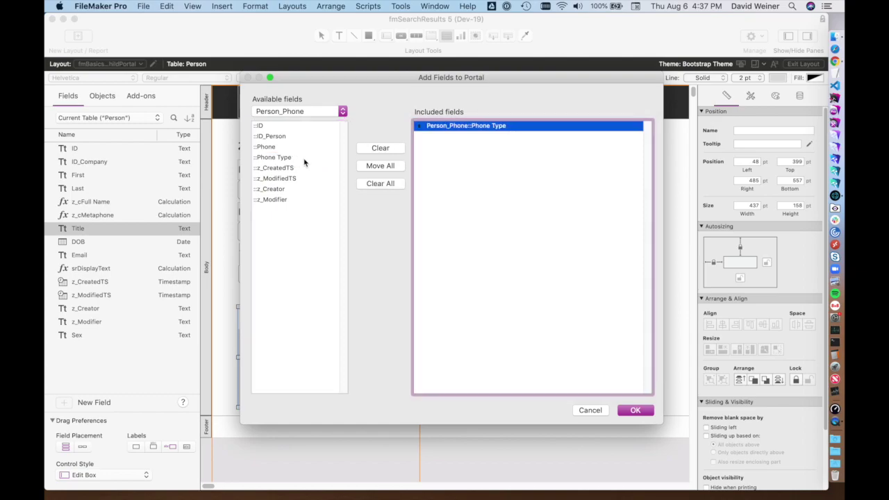
click(288, 148)
double_click(289, 148)
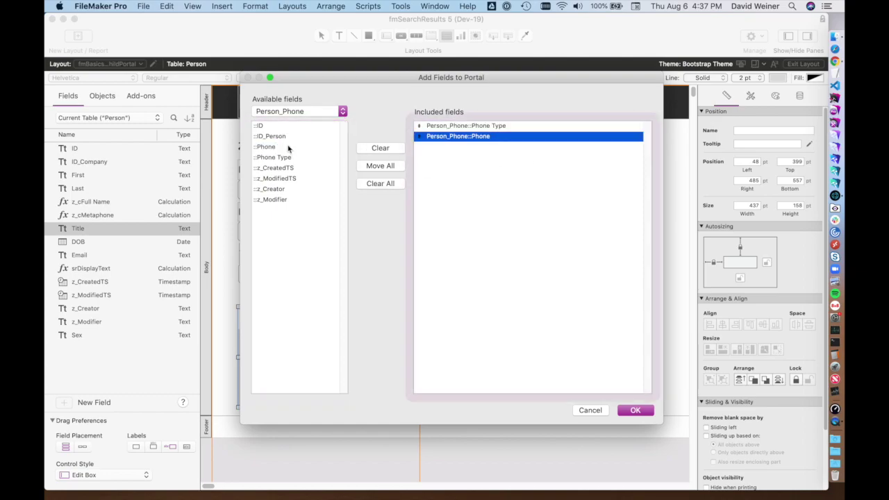
click(636, 411)
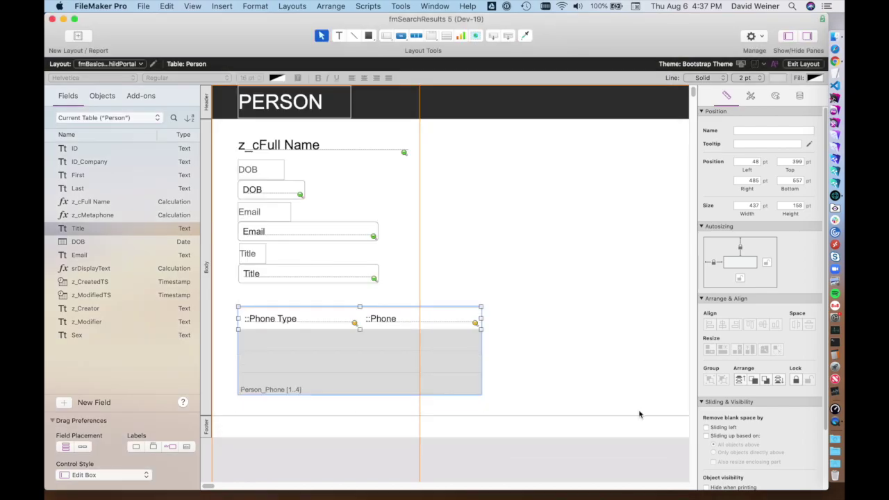
Step: Check the placed Phone Type, Phone fields and portal, then return to Browse mode
click(370, 366)
click(292, 322)
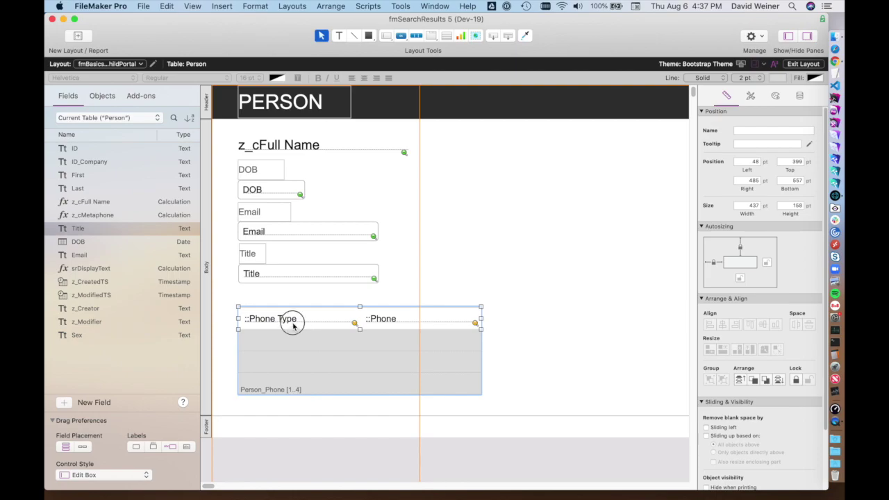
click(397, 328)
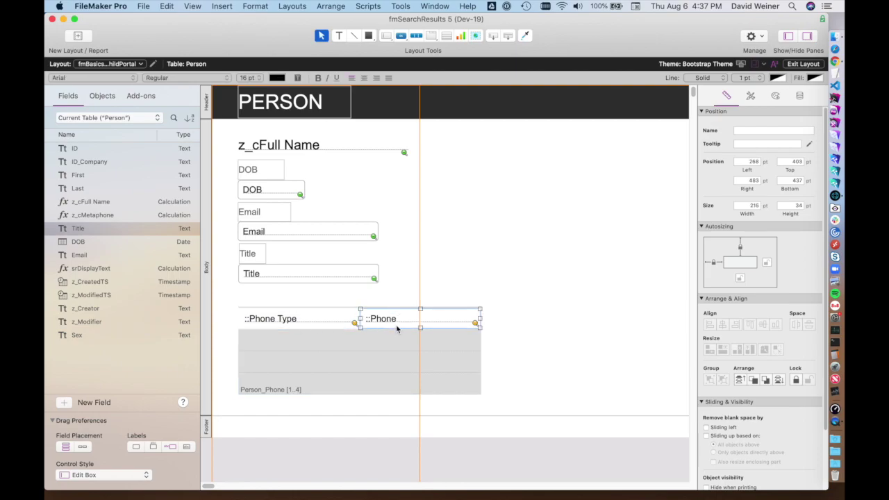
click(341, 378)
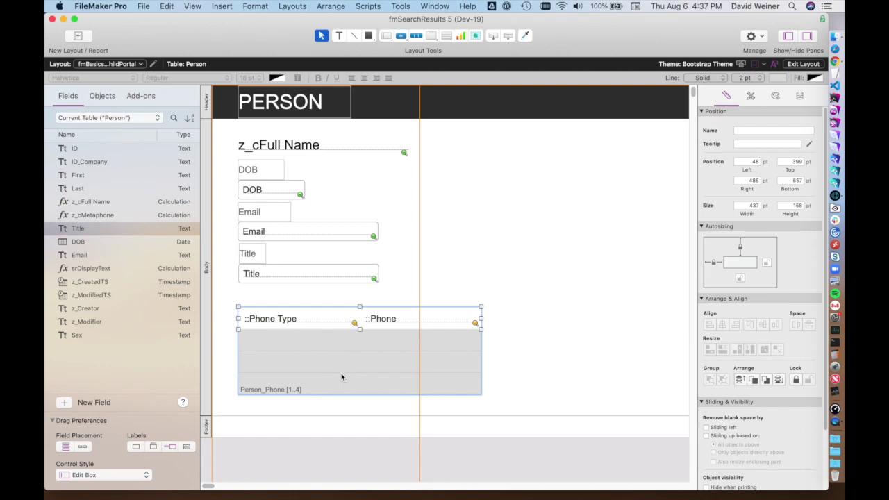
key(super+b)
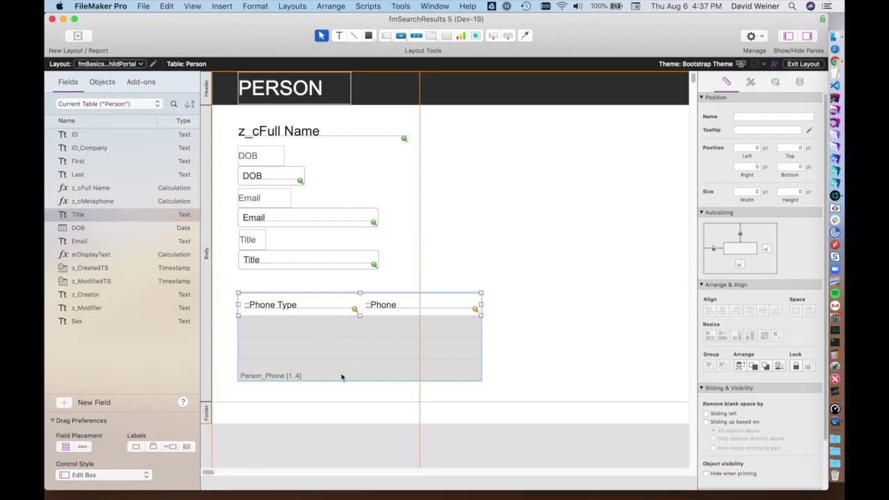
key(super+b)
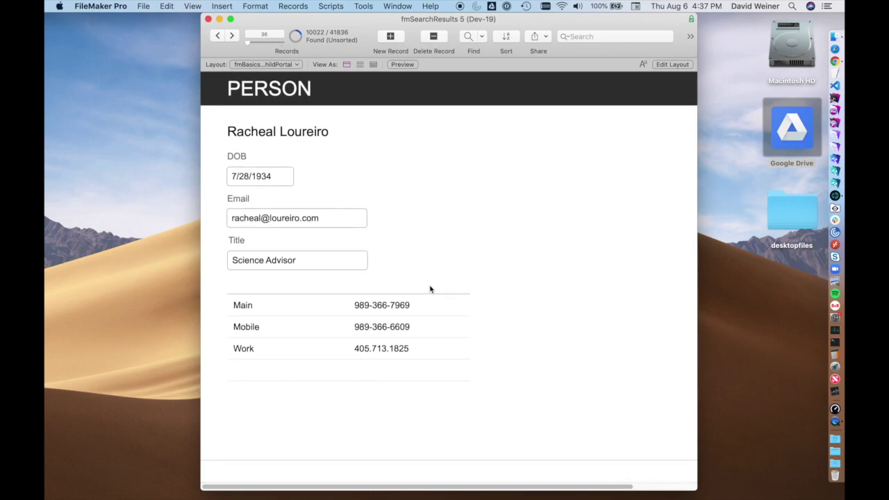
Step: Step forward through person records to record 44, checking each one's Main, Mobile and Work phones
click(233, 36)
click(232, 35)
click(233, 36)
click(234, 39)
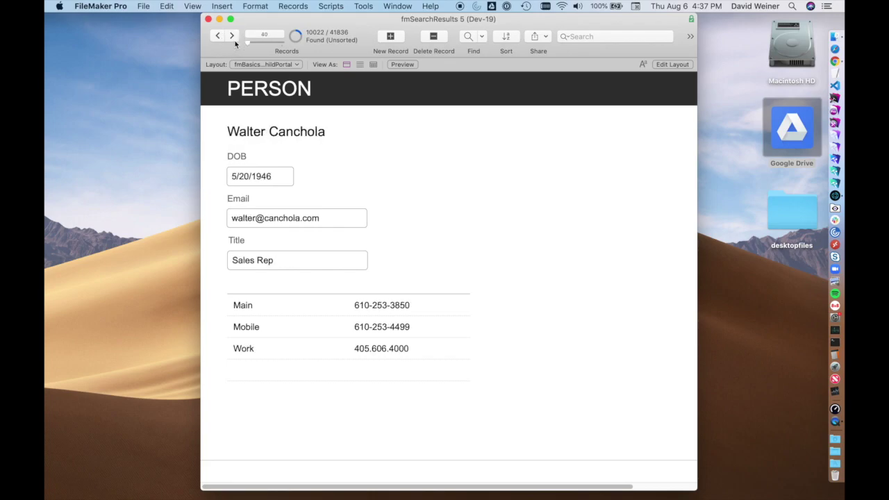
click(234, 38)
click(233, 39)
click(234, 38)
click(233, 38)
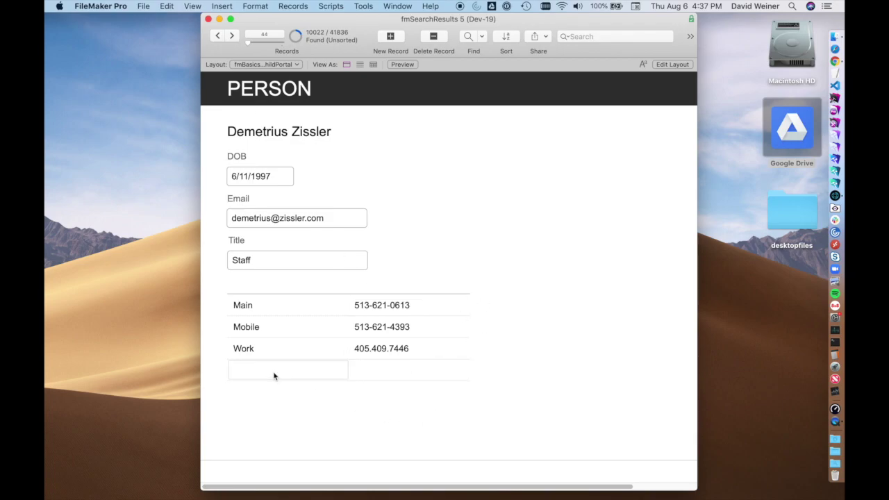
Step: Save the Person–Person_Phone relationship with 'Allow creation of records' enabled in Manage Database
key(super+shift+d)
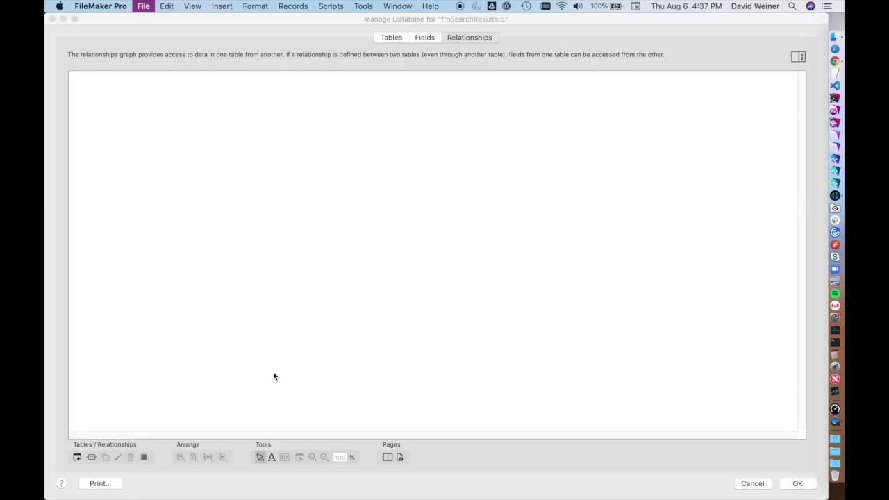
scroll(486, 364, down, 3)
scroll(487, 364, down, 1)
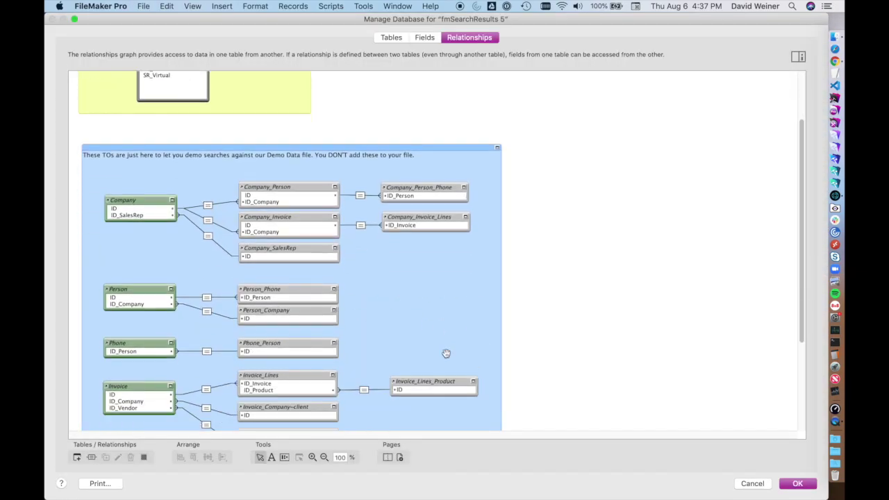
double_click(207, 298)
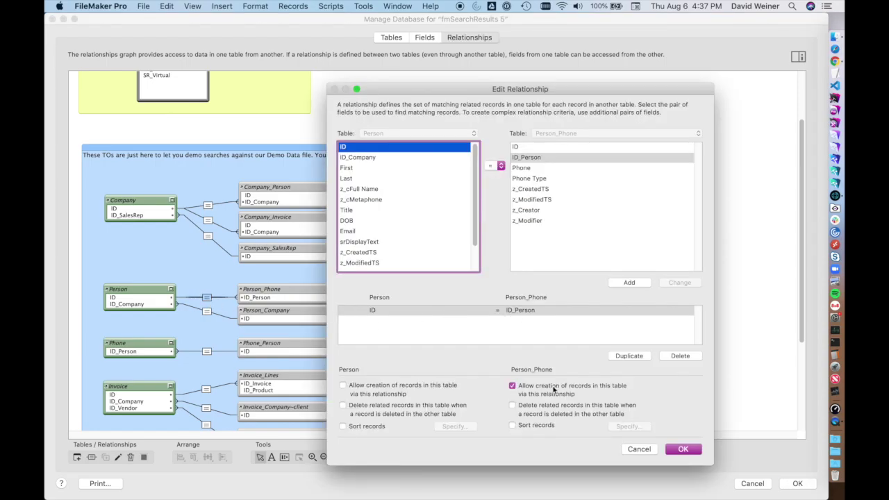
click(684, 450)
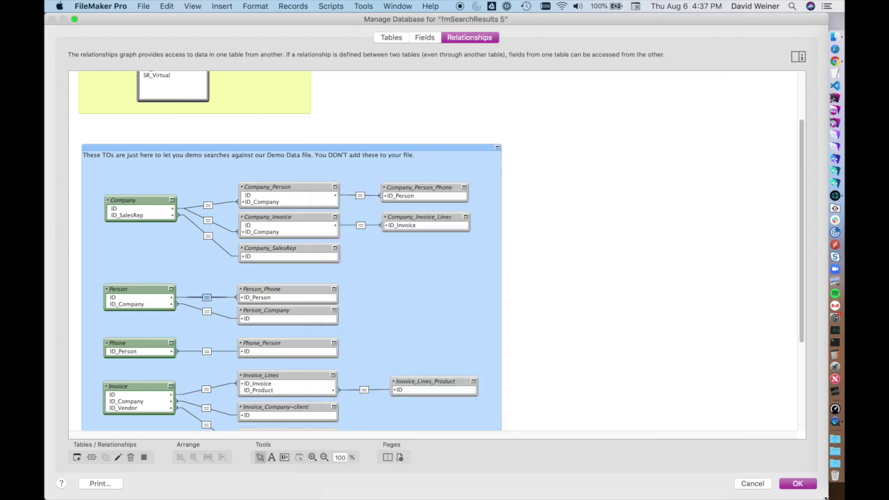
click(802, 485)
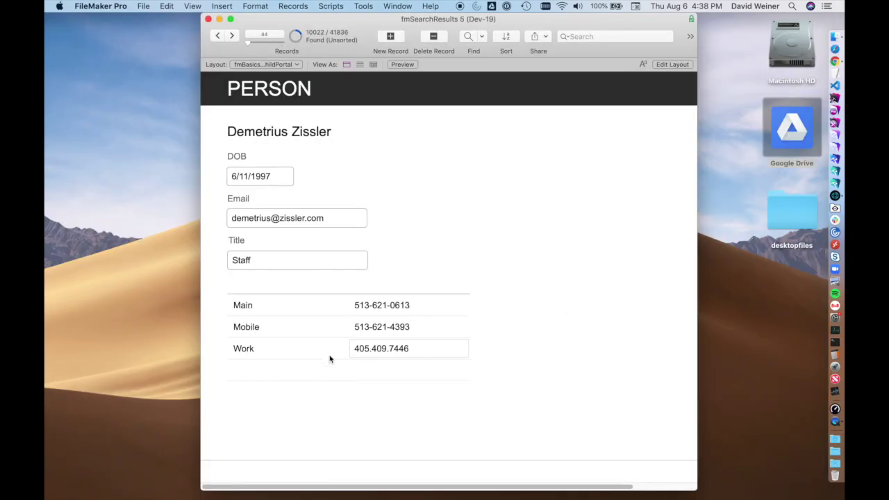
Step: Enter a new Work phone and its number in the portal's empty row, then switch to Layout mode
click(290, 370)
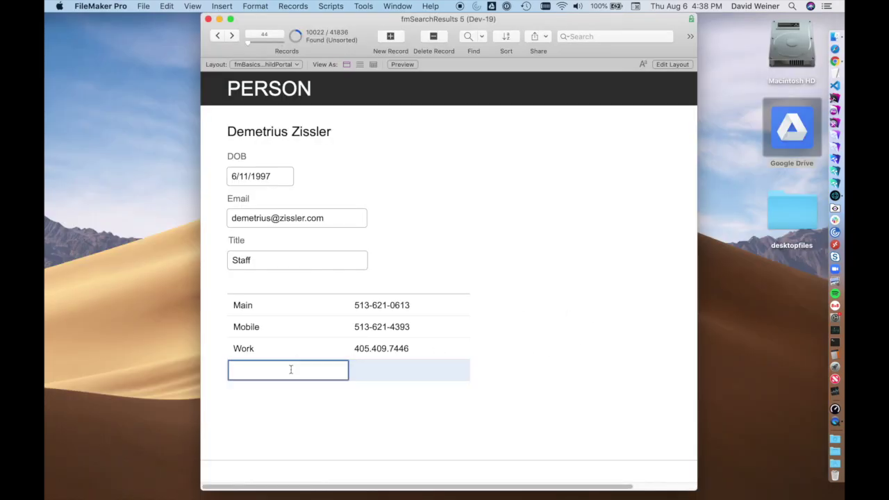
text(Work)
key(Tab)
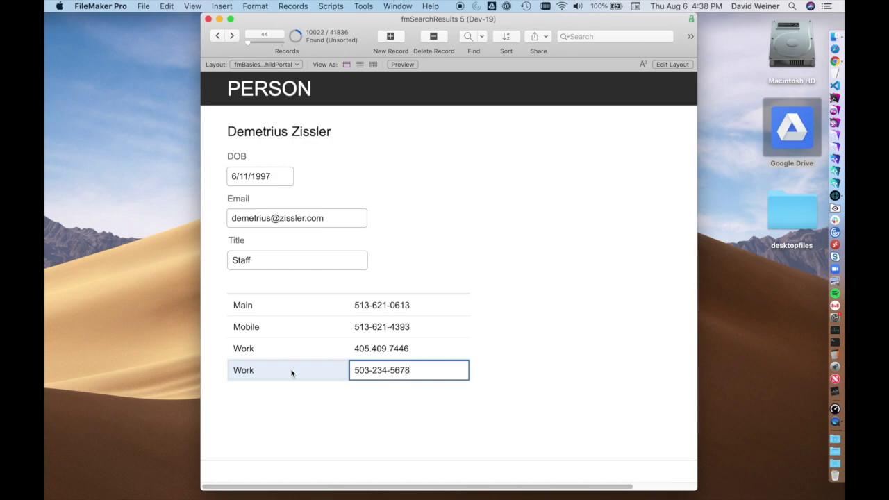
click(530, 383)
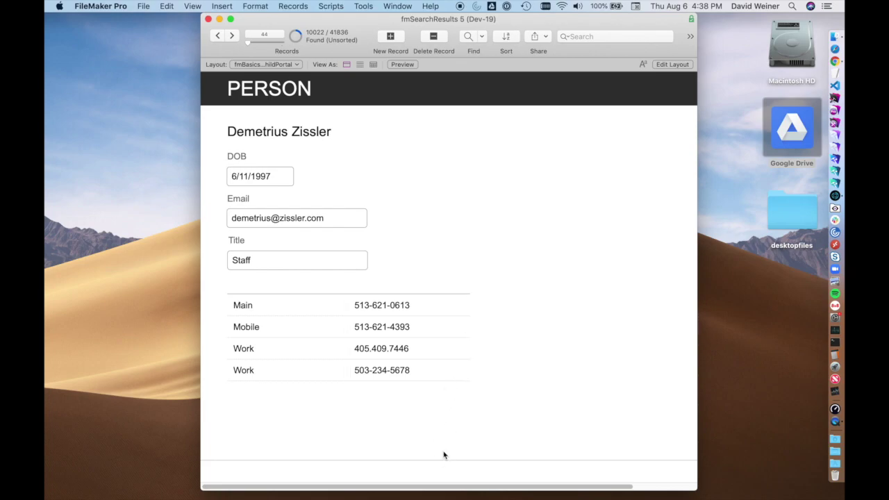
key(super+l)
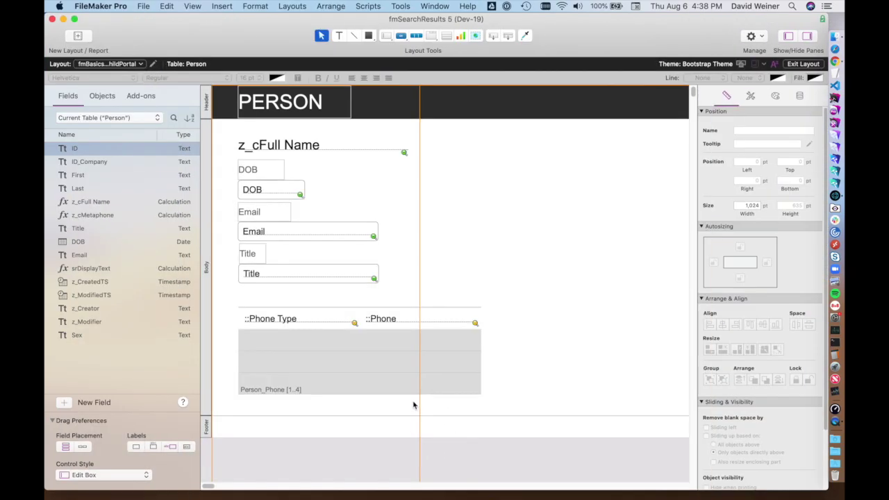
Step: Sort the phone portal's records by Phone Type in ascending order
double_click(368, 380)
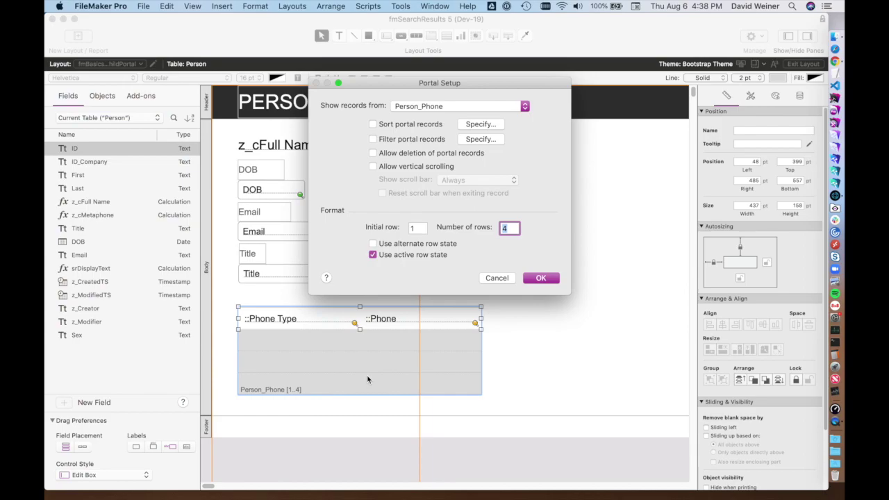
drag(482, 84, 490, 130)
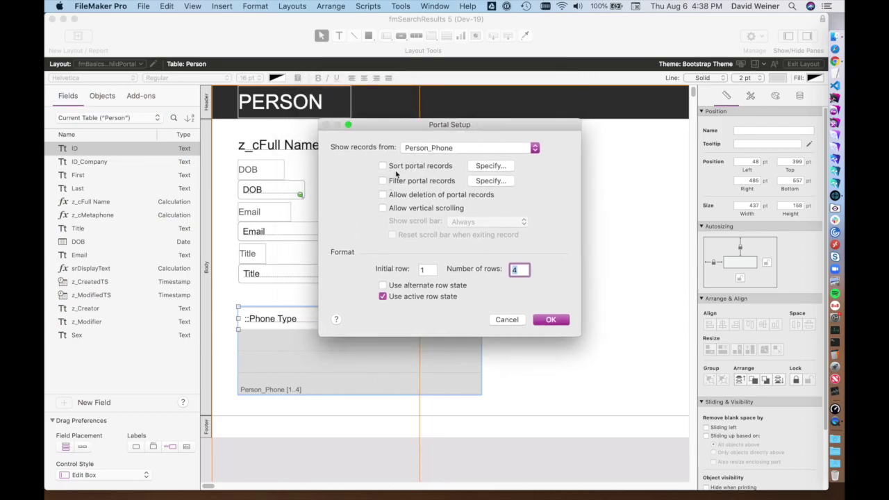
click(387, 169)
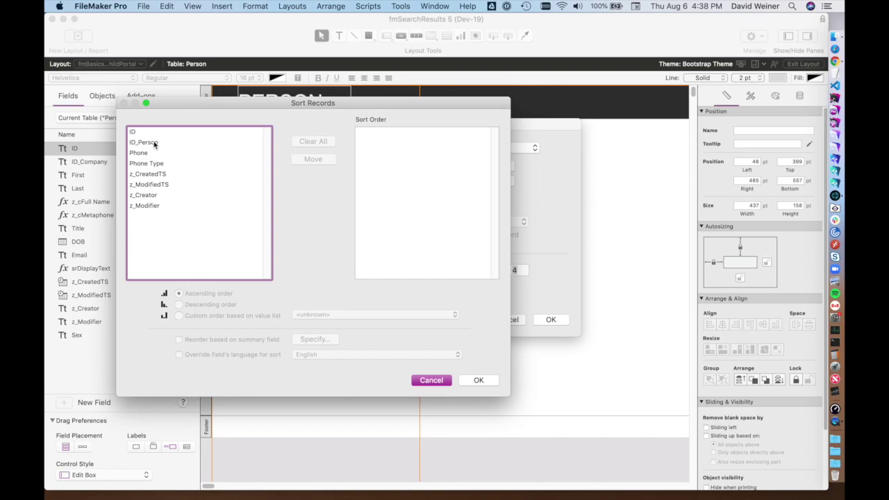
double_click(154, 165)
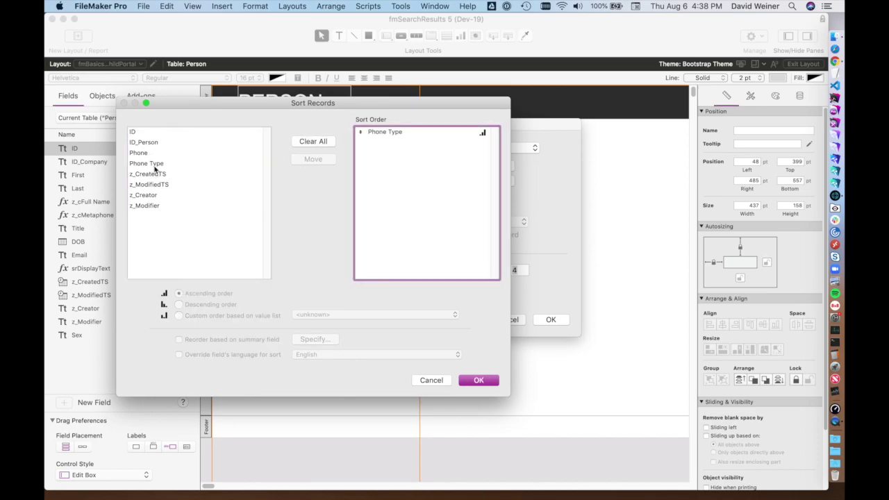
click(479, 136)
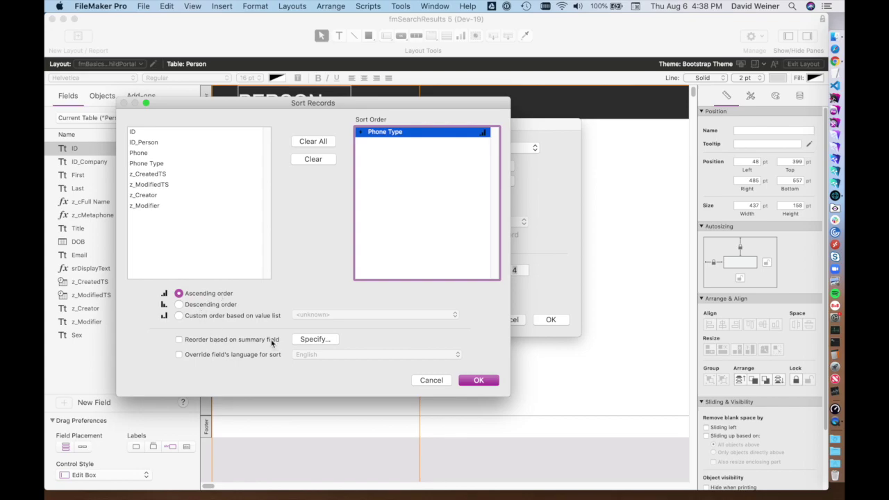
click(471, 380)
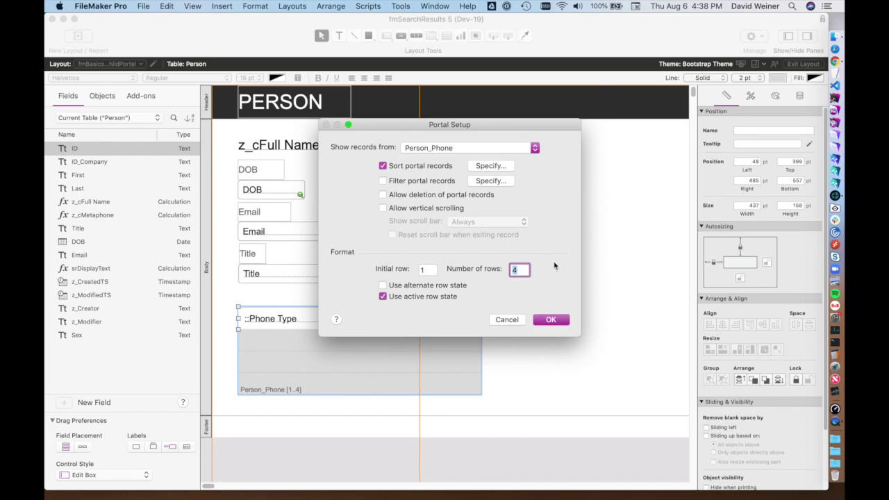
click(552, 320)
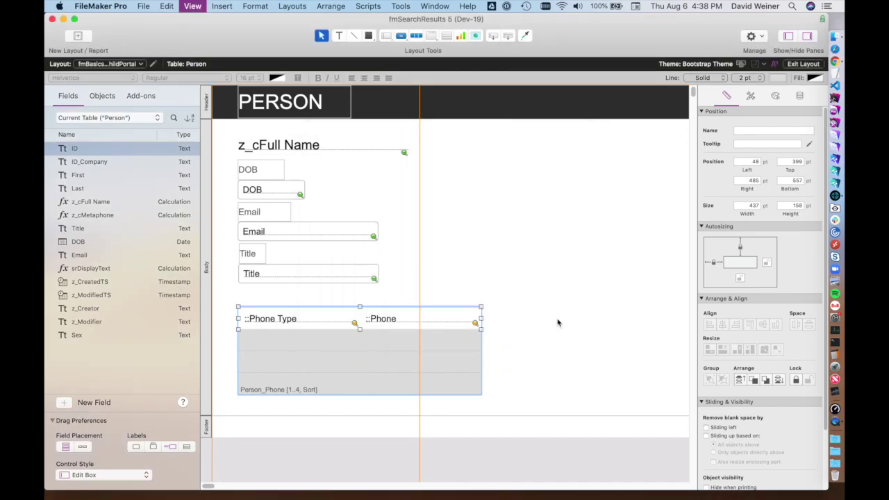
Step: Preview the sorted portal in Browse mode, then reopen the portal settings in Layout mode
key(super+alt+r)
key(super+b)
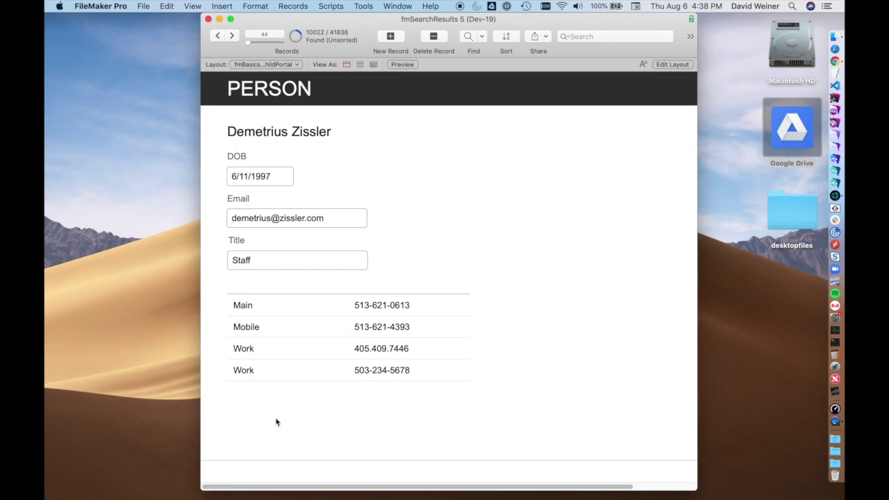
key(super+l)
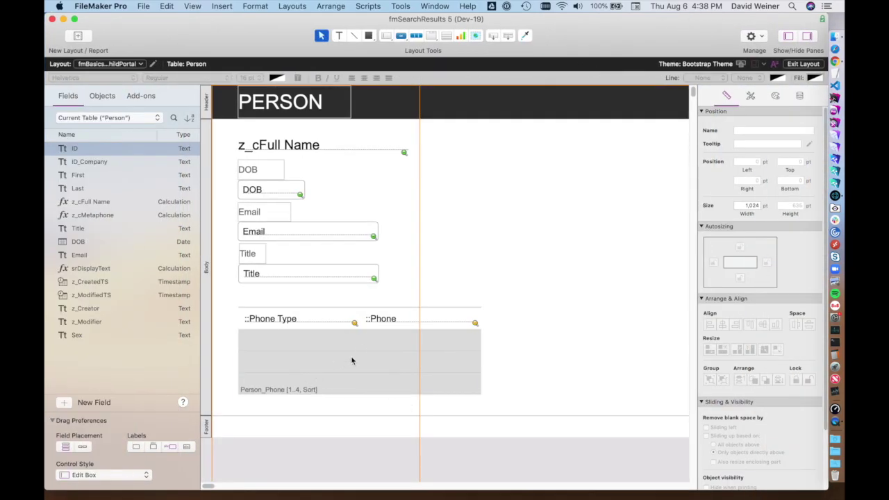
double_click(352, 361)
Step: Filter the portal with Person_Phone::Phone Type = "work" and view the two Work phones in Browse
click(436, 185)
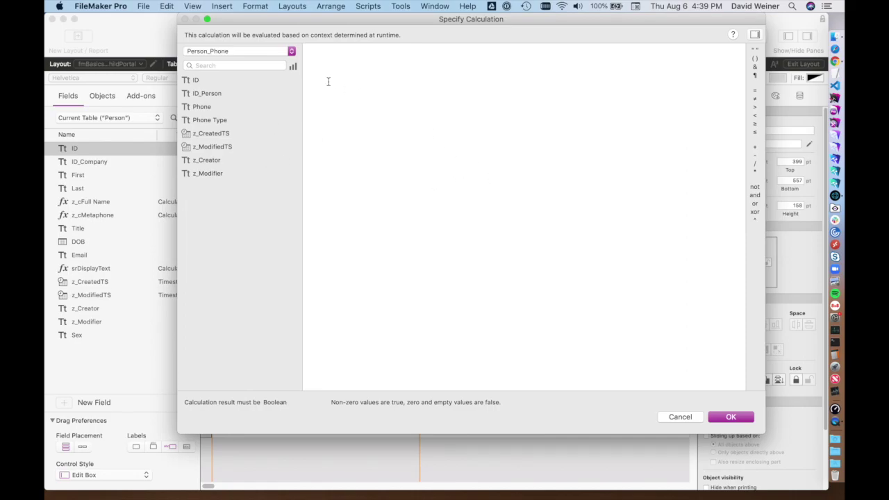
drag(575, 19, 542, 33)
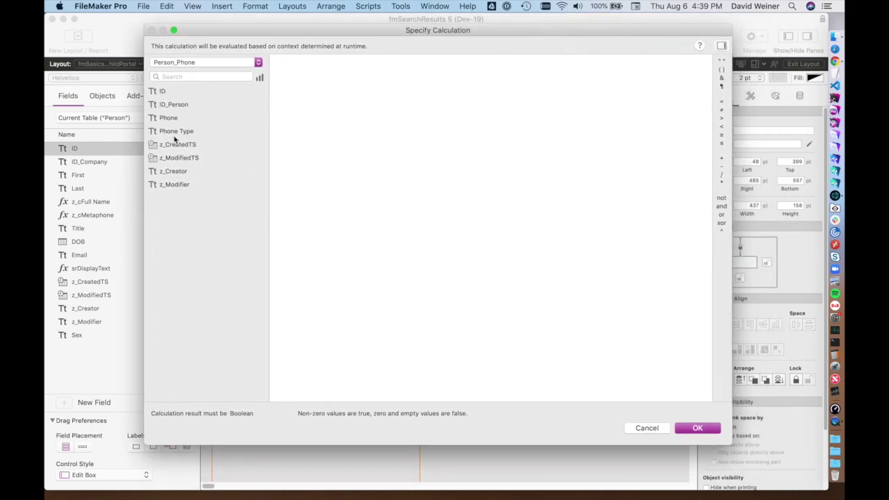
double_click(192, 133)
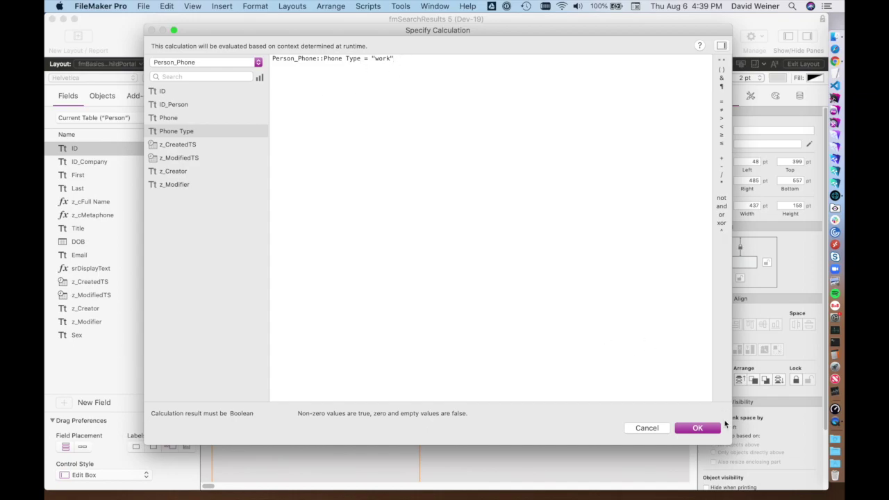
click(701, 427)
click(553, 321)
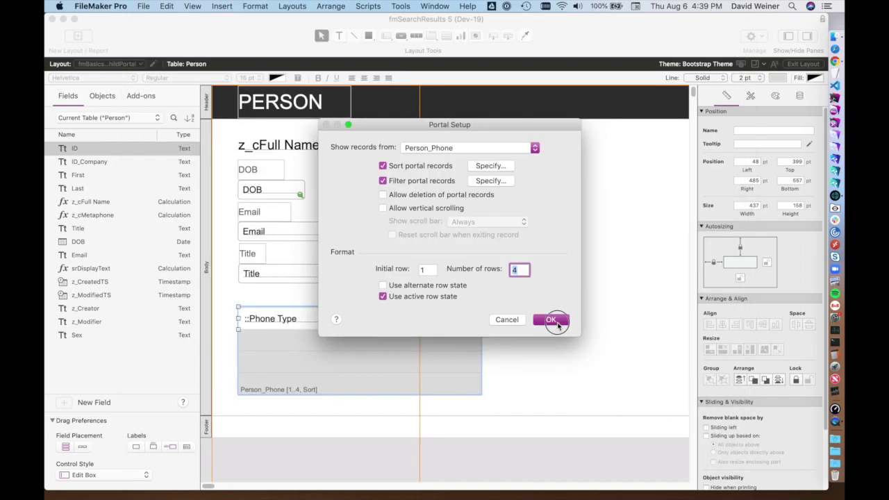
key(super+b)
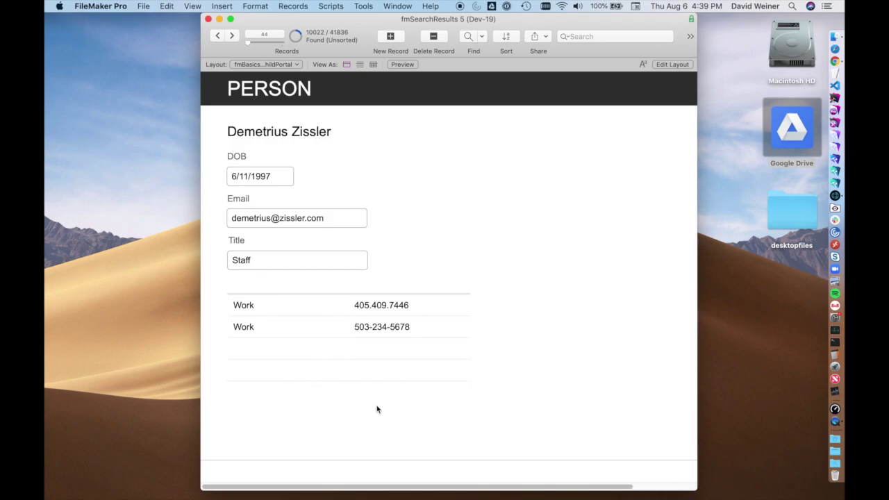
Step: Turn off the portal filter so Browse shows Main, Mobile and both Work phones
key(super+l)
double_click(383, 384)
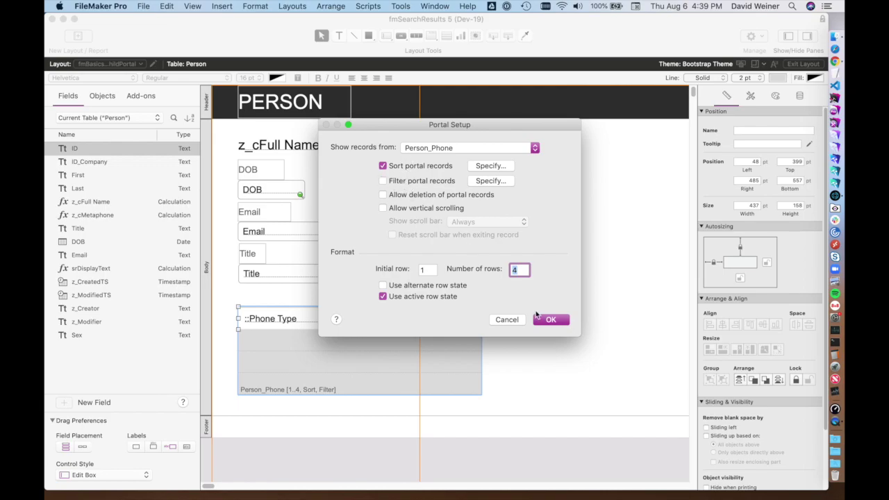
click(556, 323)
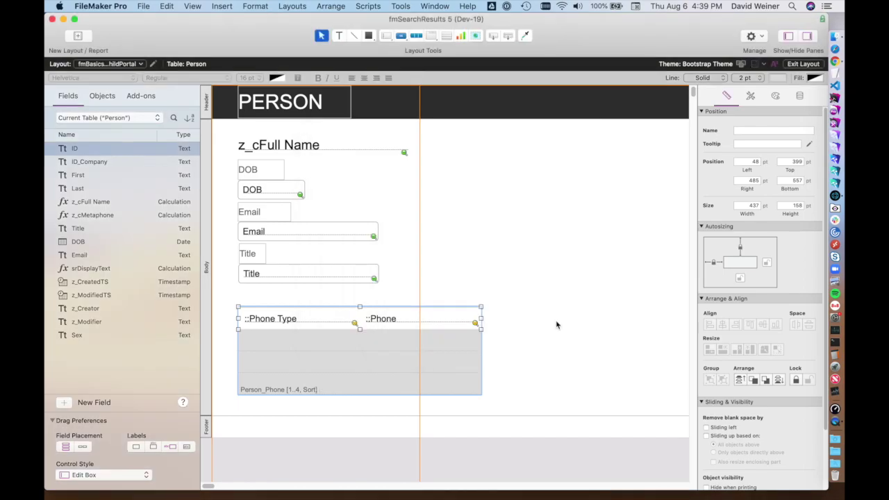
key(super+b)
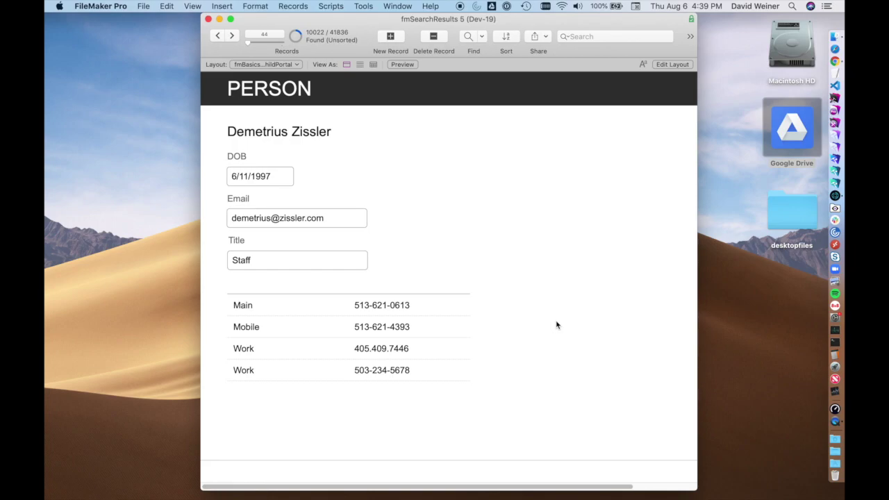
Step: Open the fmBasics_SelfPortal layout in Layout mode and select the full-name, DOB and Email fields
key(super+l)
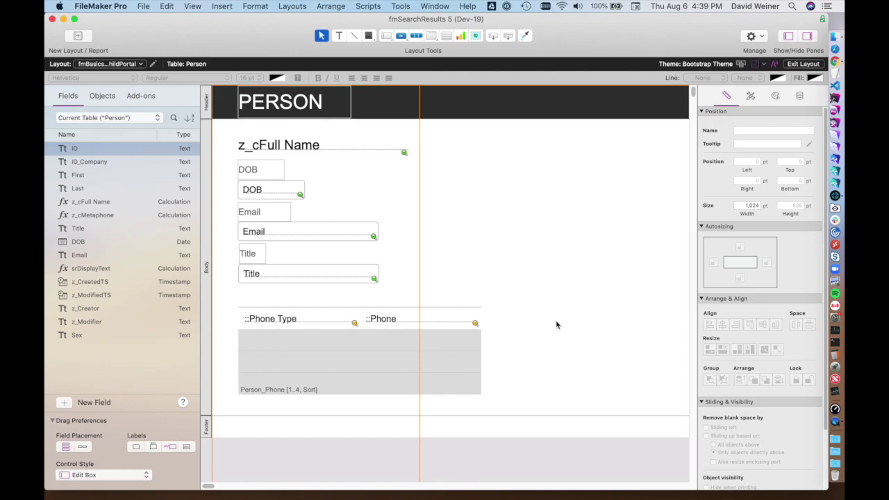
key(ctrl+Down)
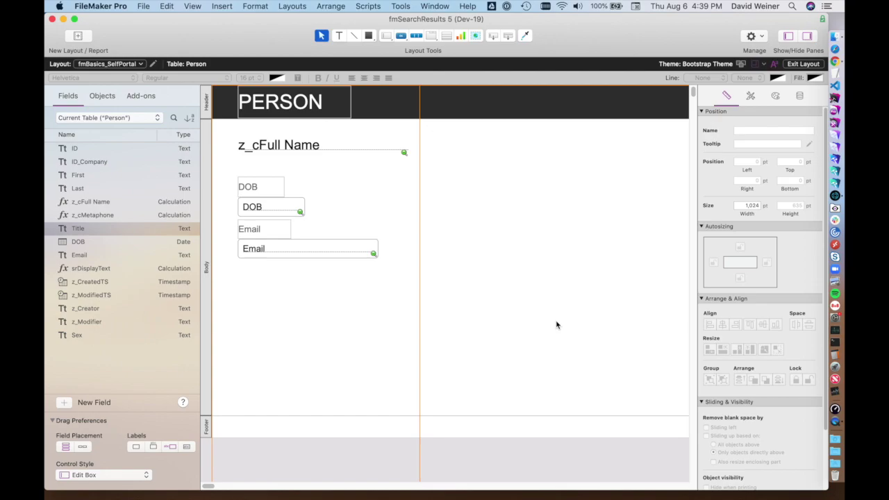
key(ctrl+Up)
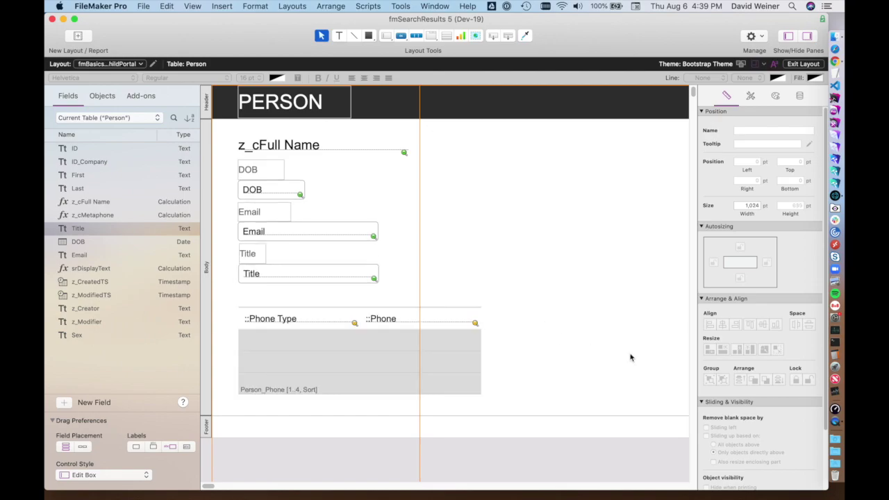
key(ctrl+Down)
key(ctrl+b)
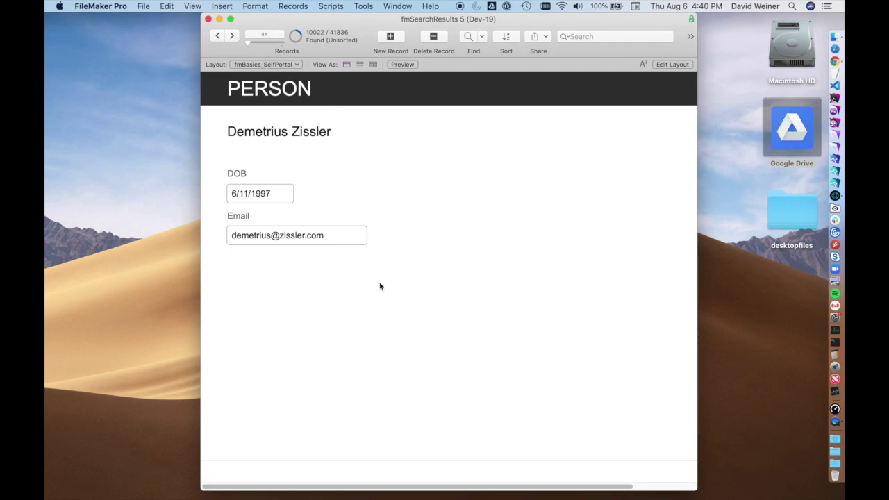
key(ctrl+l)
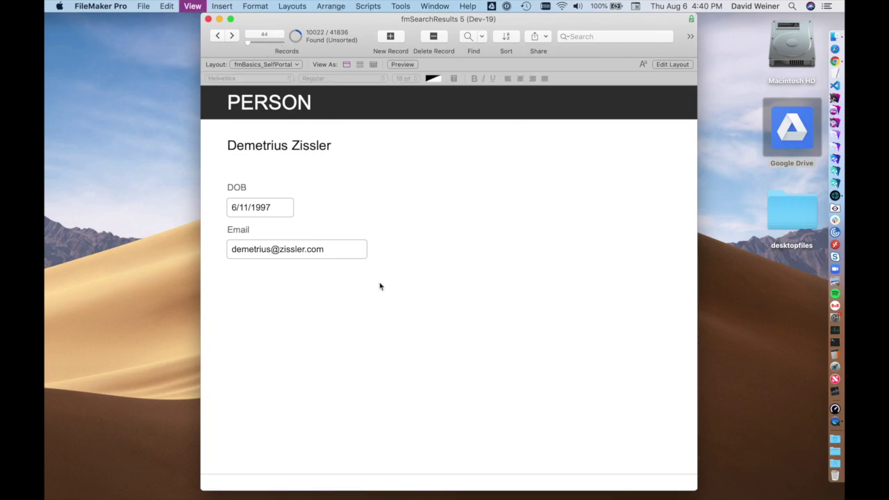
drag(432, 310, 455, 171)
Step: Draw a left-side portal showing the Person table itself with the z_cFull Name field
click(448, 38)
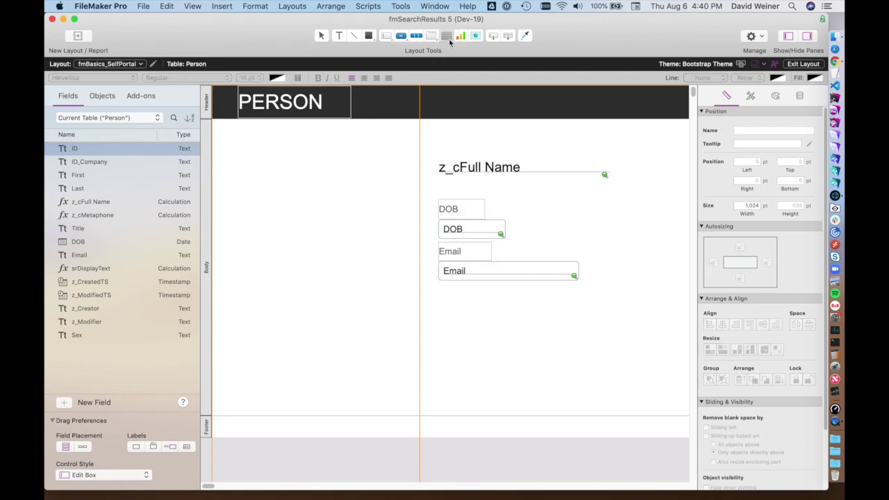
drag(416, 120, 213, 417)
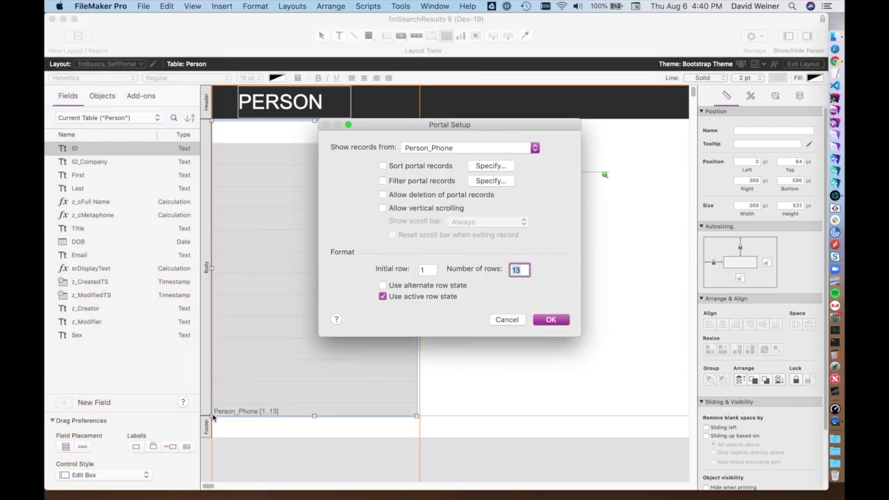
click(431, 148)
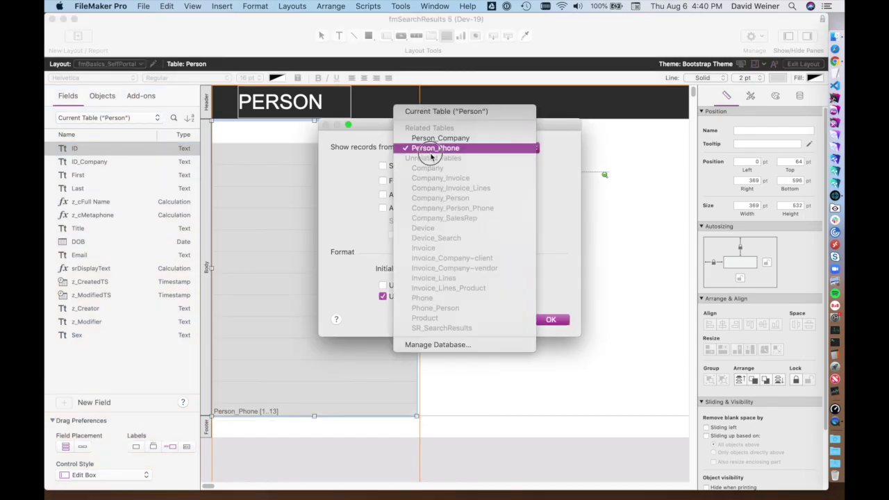
click(430, 113)
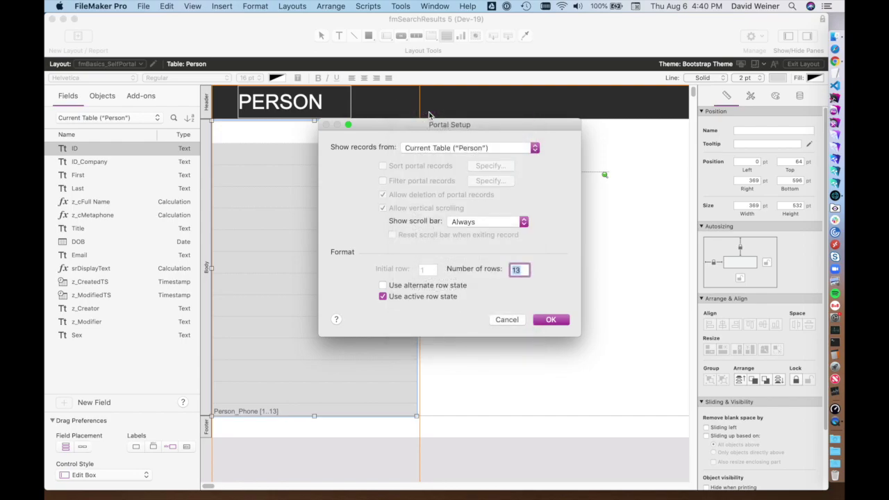
click(560, 321)
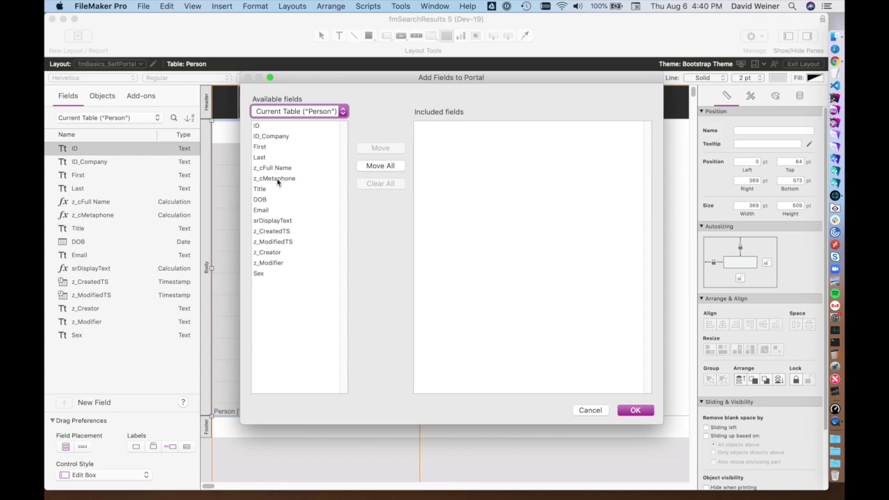
double_click(294, 169)
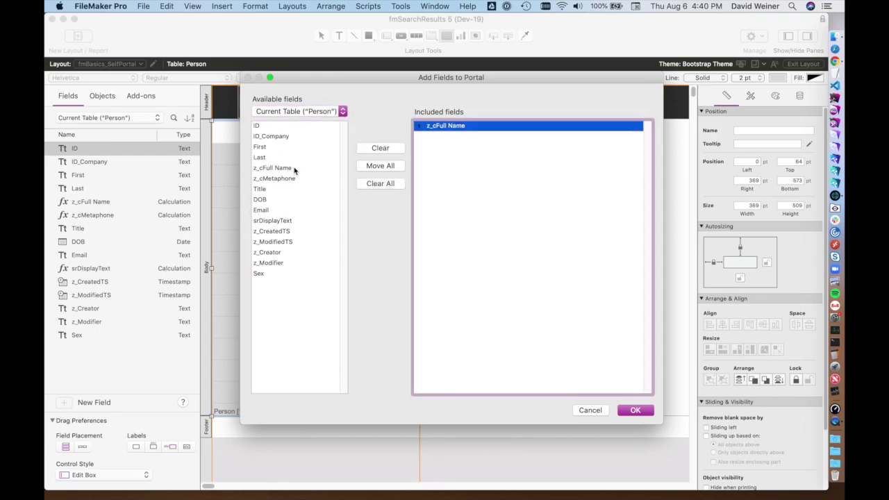
click(642, 412)
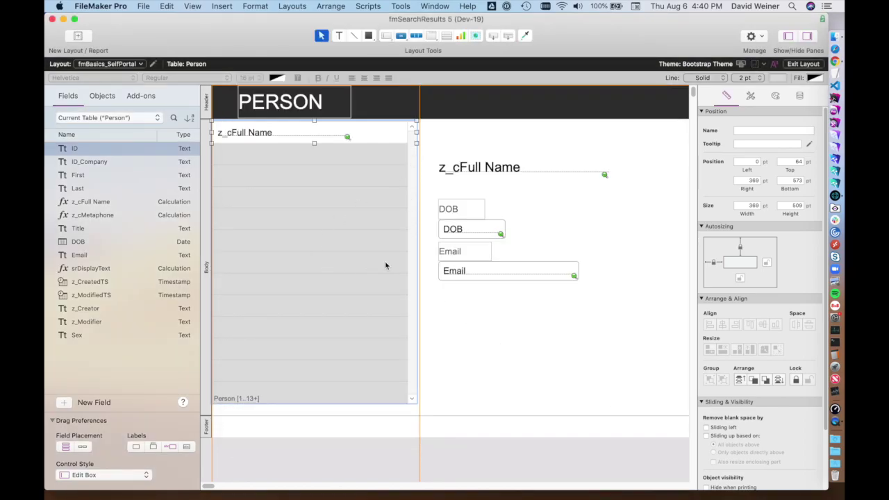
Step: Nudge the portal up, anchor it to the bottom edge, and return to Browse mode
drag(372, 316, 371, 314)
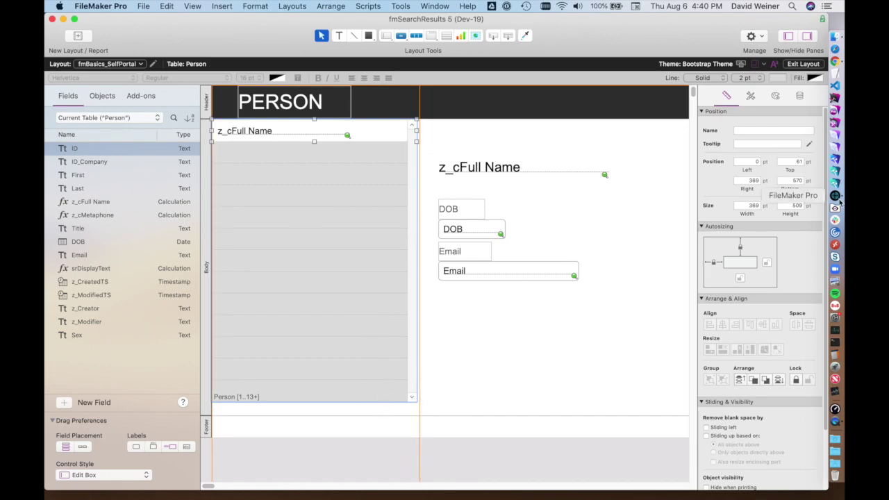
click(740, 278)
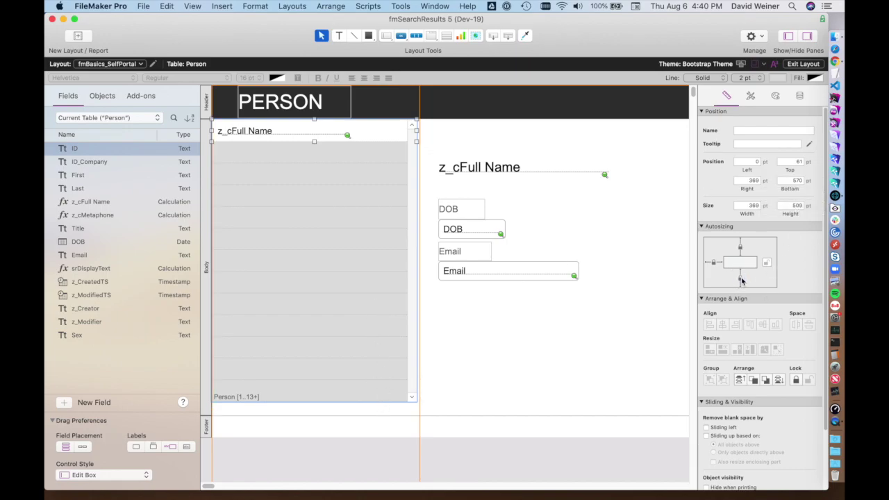
key(super+b)
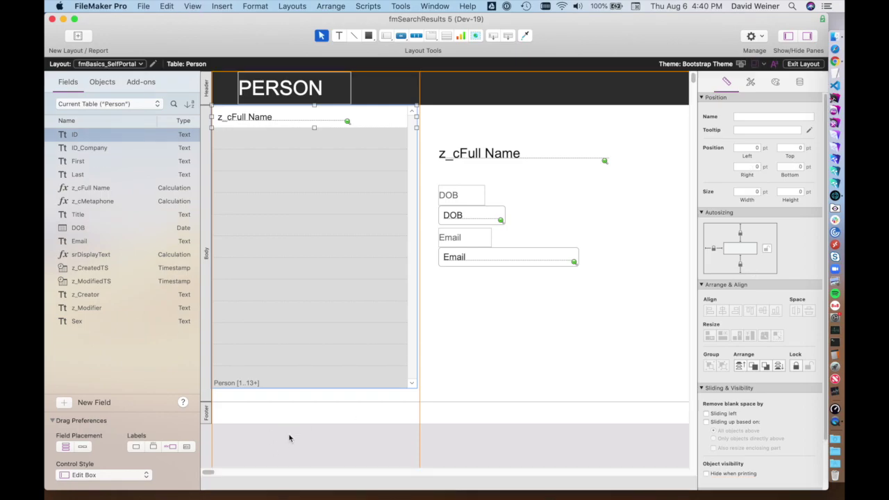
Step: Scroll the name portal and pick several people to confirm the detail view updates
scroll(341, 319, down, 5)
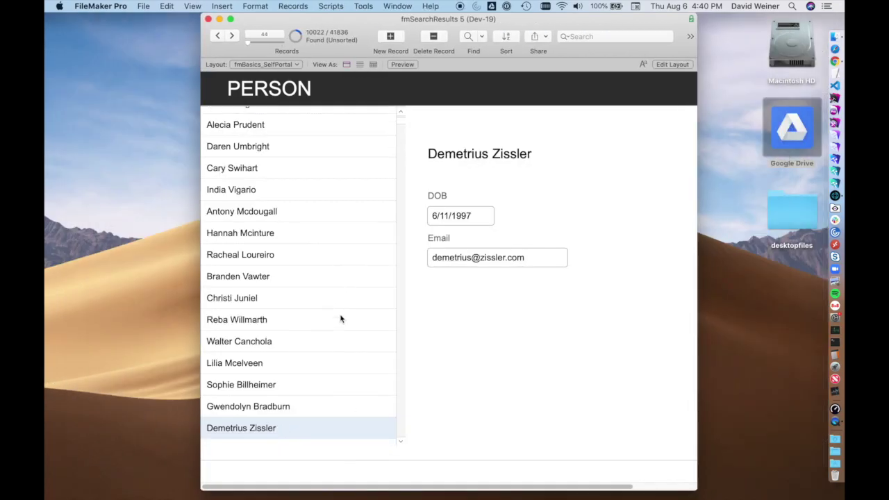
scroll(340, 319, down, 15)
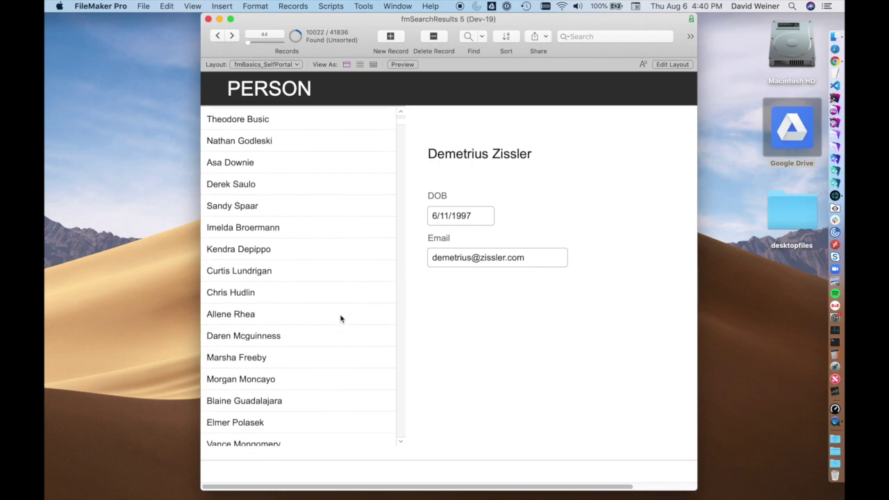
scroll(340, 319, down, 20)
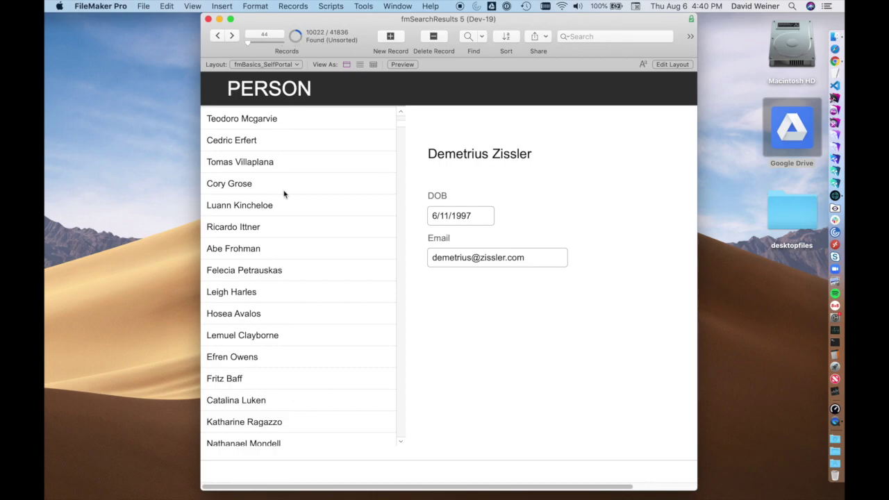
click(238, 292)
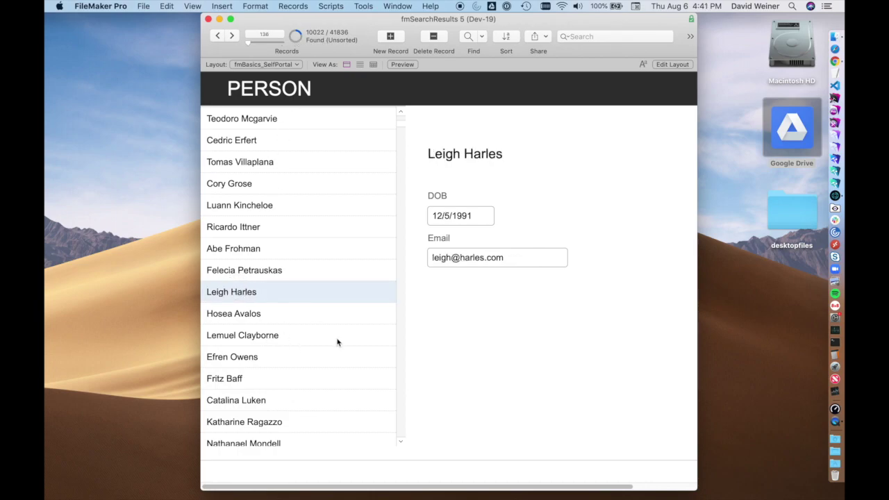
click(289, 339)
scroll(292, 414, down, 10)
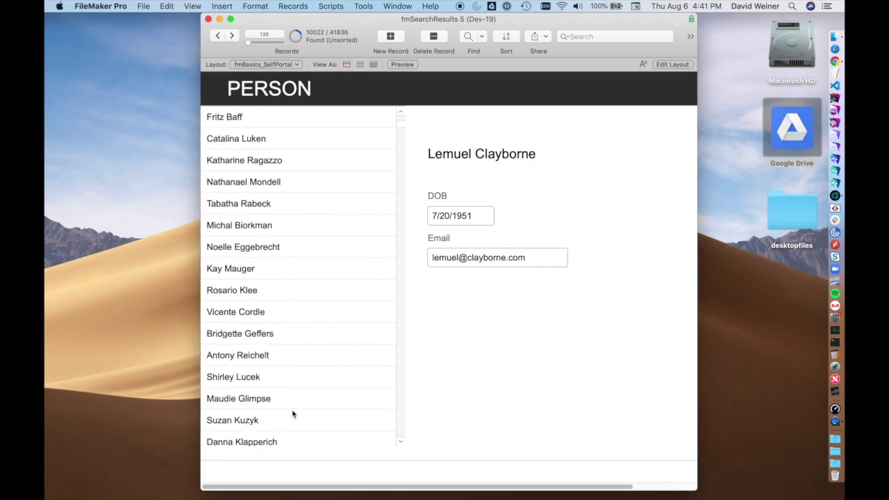
click(289, 370)
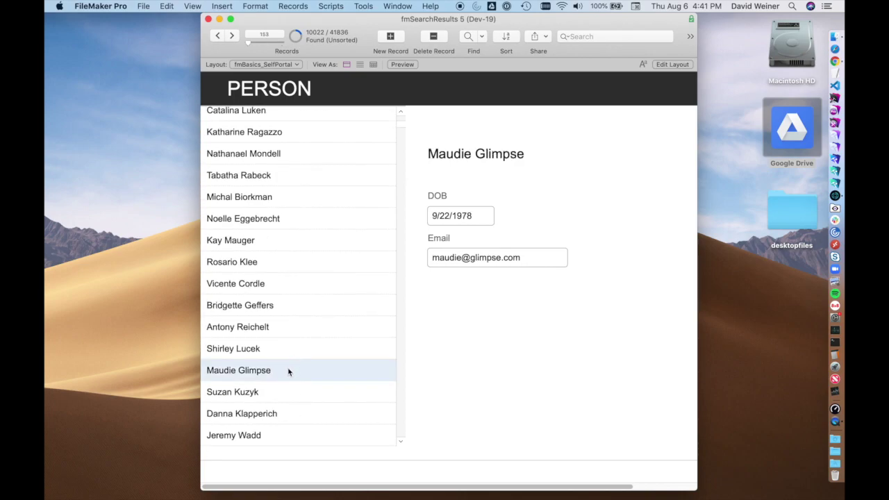
scroll(289, 372, down, 12)
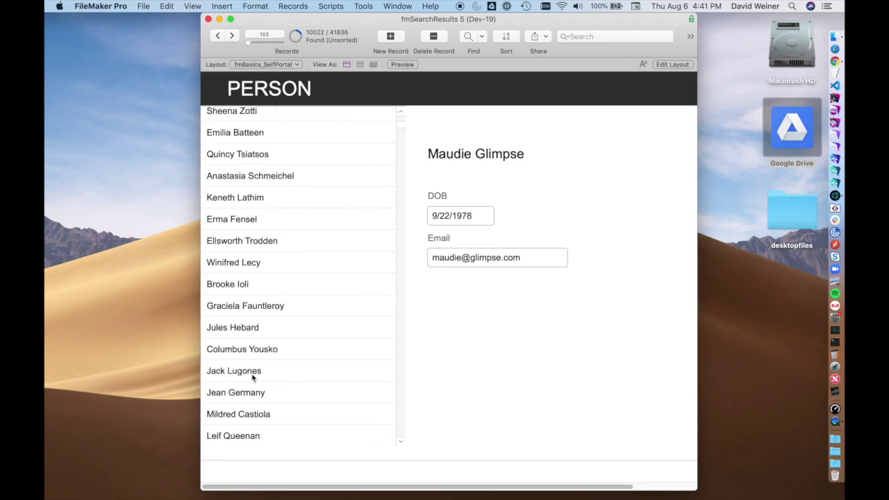
click(253, 375)
scroll(296, 432, down, 12)
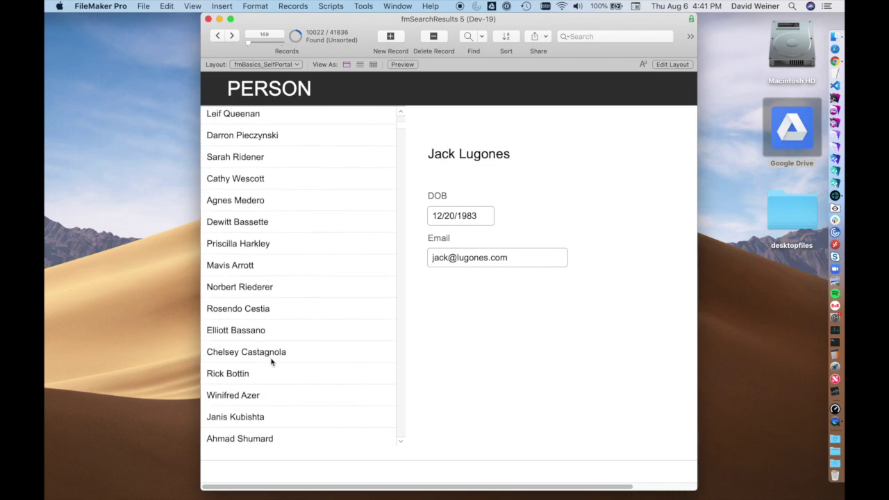
click(253, 332)
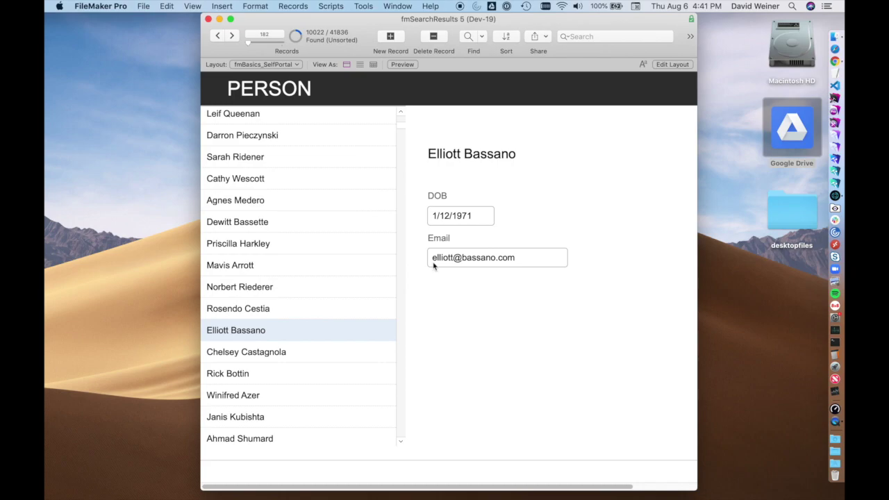
click(272, 204)
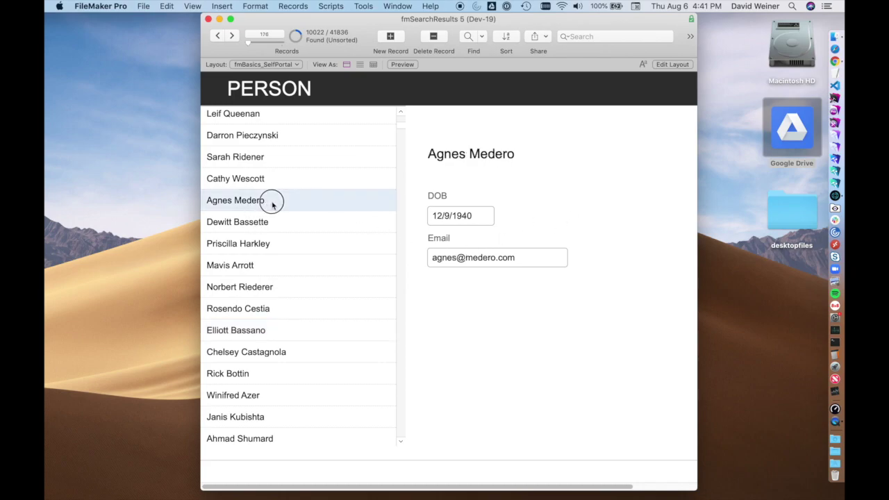
scroll(272, 202, down, 4)
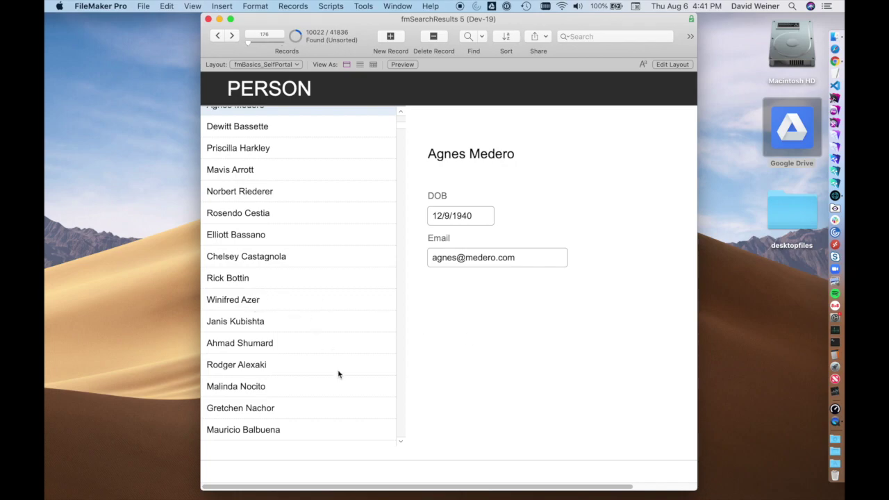
scroll(339, 375, down, 10)
scroll(339, 374, down, 20)
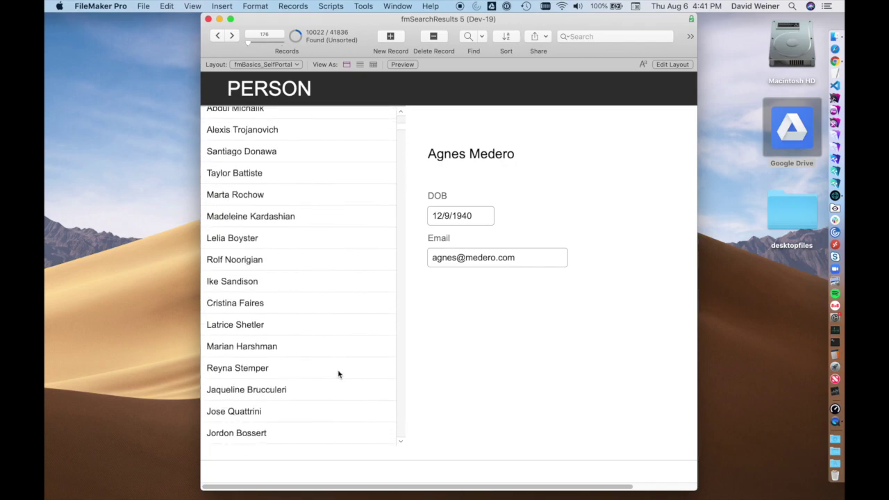
Step: Select the fifth listed person, then switch to the fmBasics_ChildPortal layout
click(281, 324)
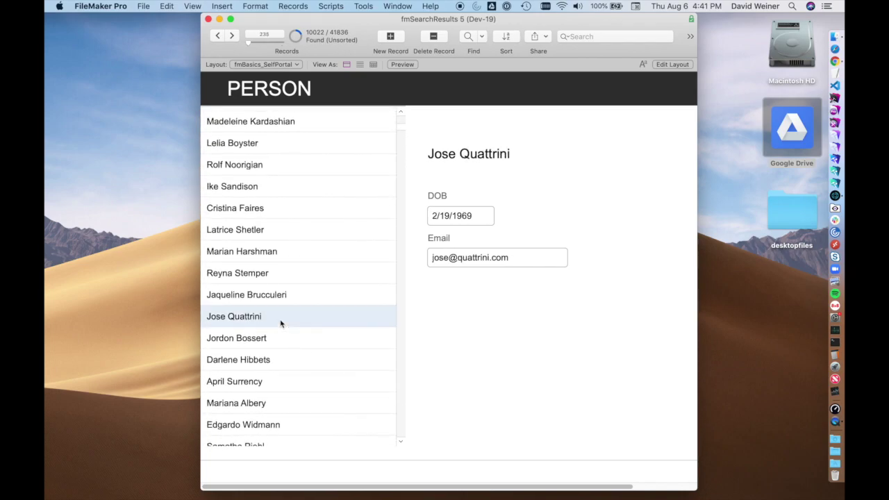
click(324, 210)
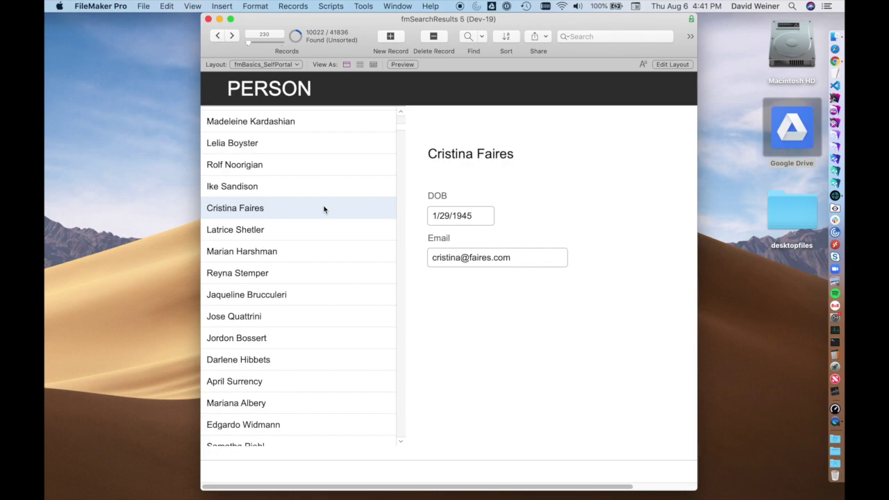
click(295, 67)
click(285, 56)
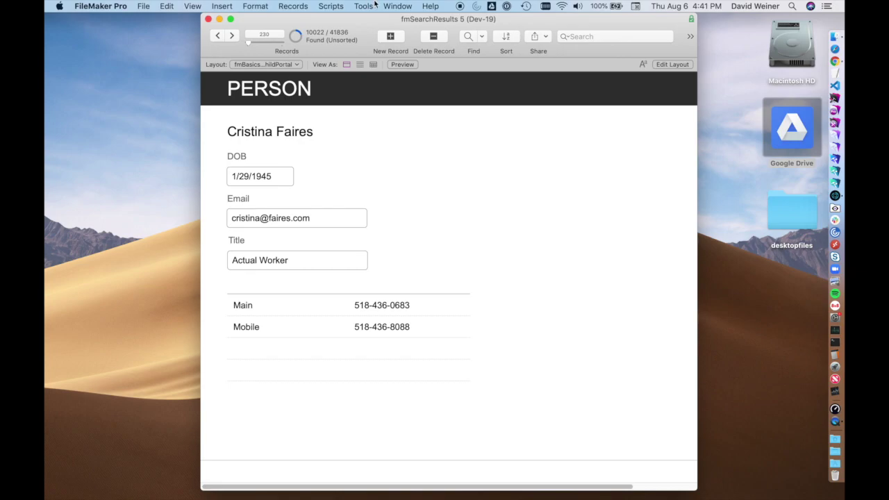
Step: Move the FileMaker Pro window about 40 px to the left
drag(368, 28, 341, 27)
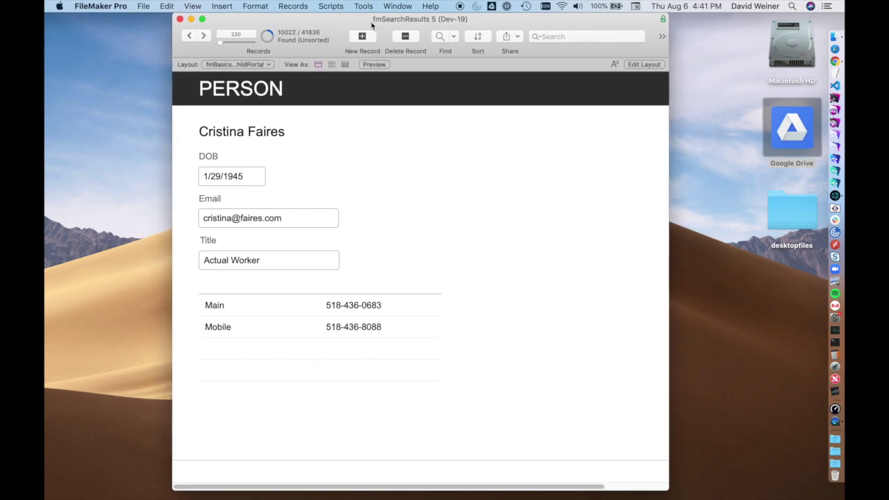